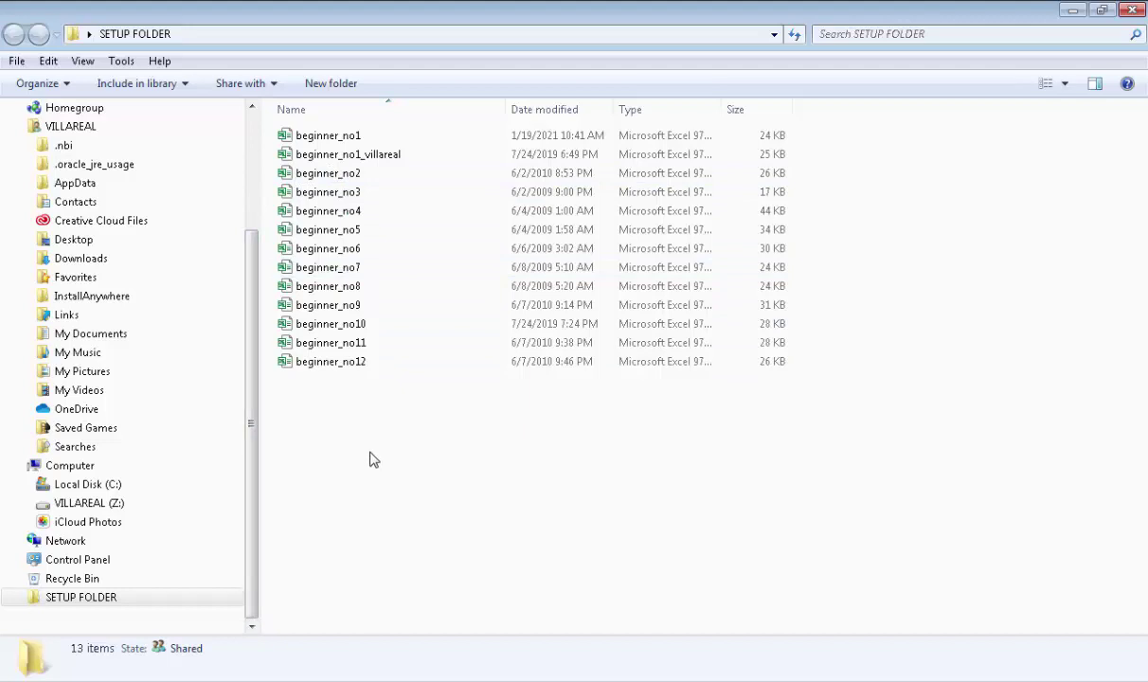
Open the beginner_no2 workbook and select the Daily Inventory table A1:E9.
click(292, 174)
double_click(290, 182)
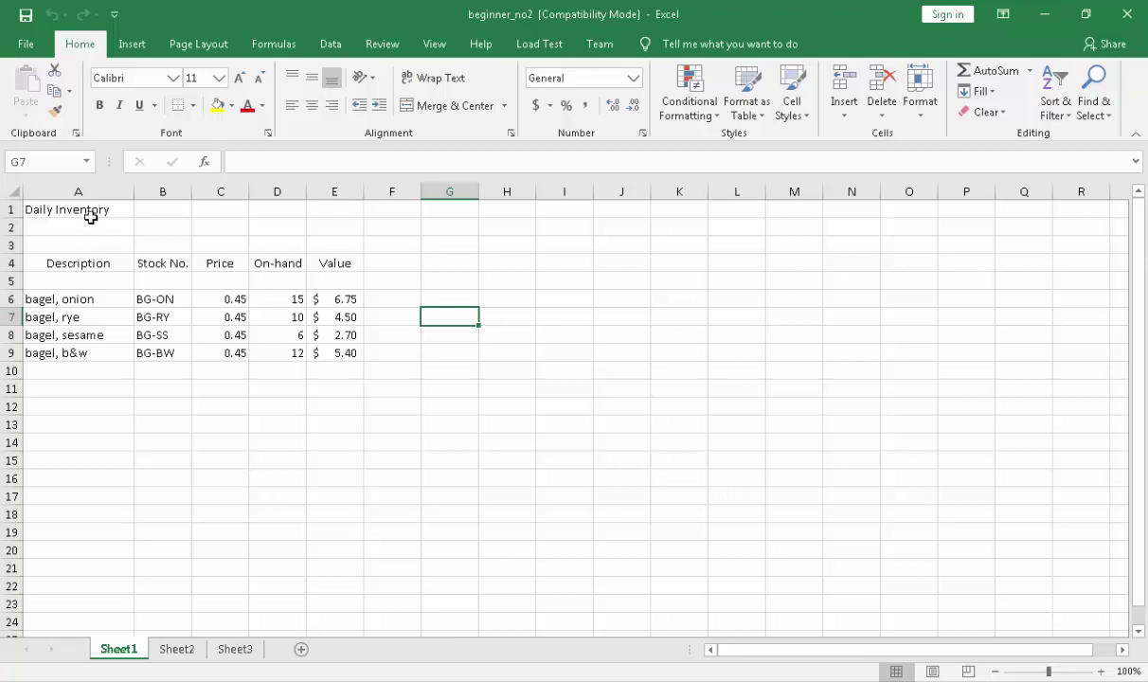
click(91, 217)
key(ctrl+a)
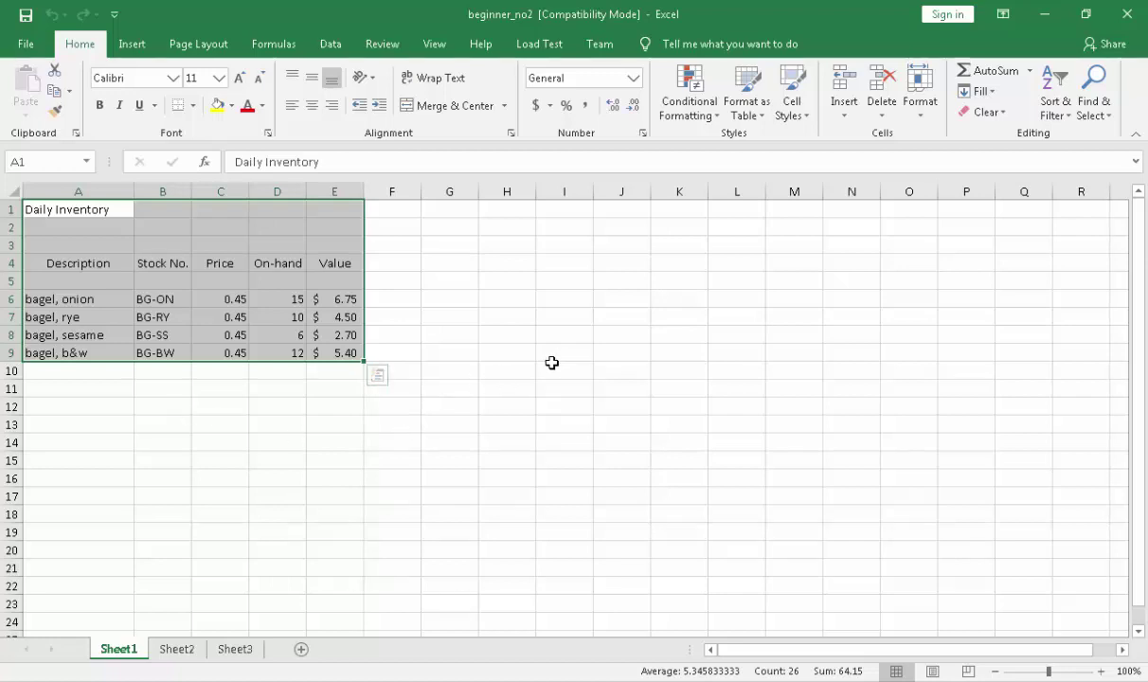
click(1129, 671)
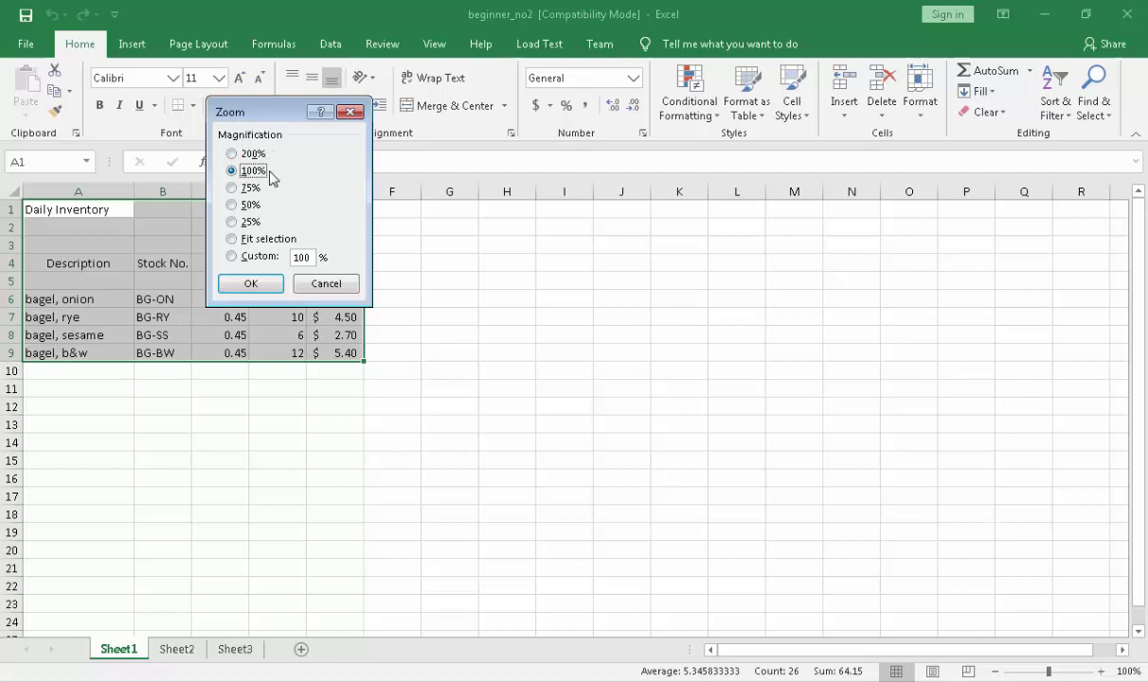
click(251, 284)
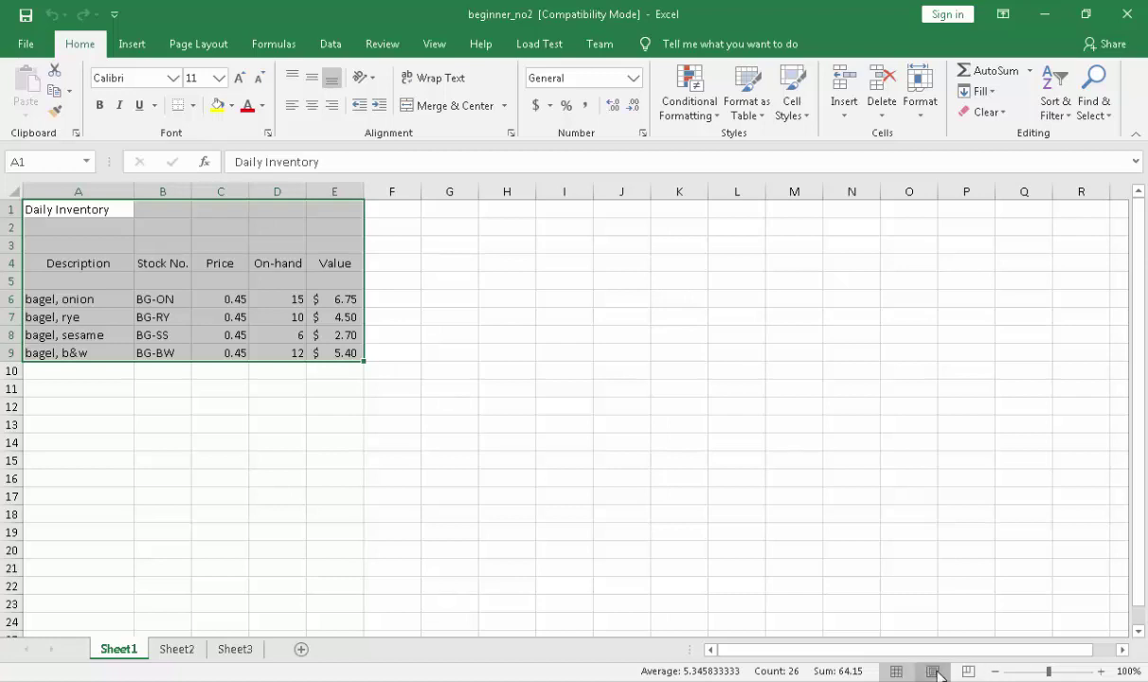
click(934, 672)
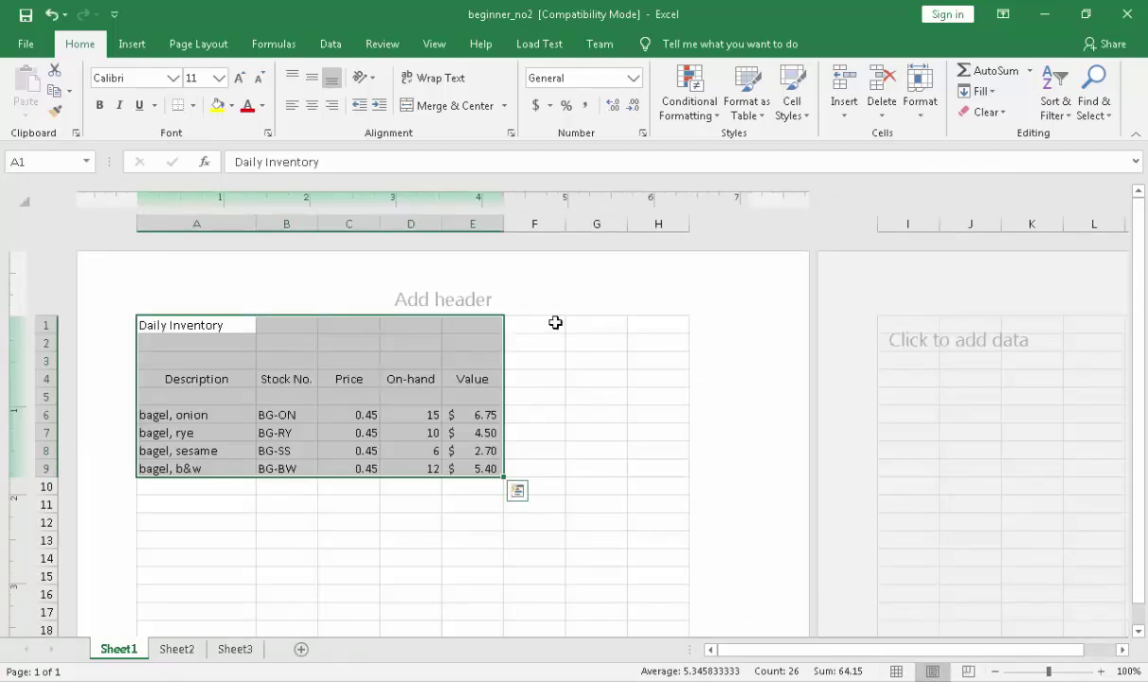
click(896, 671)
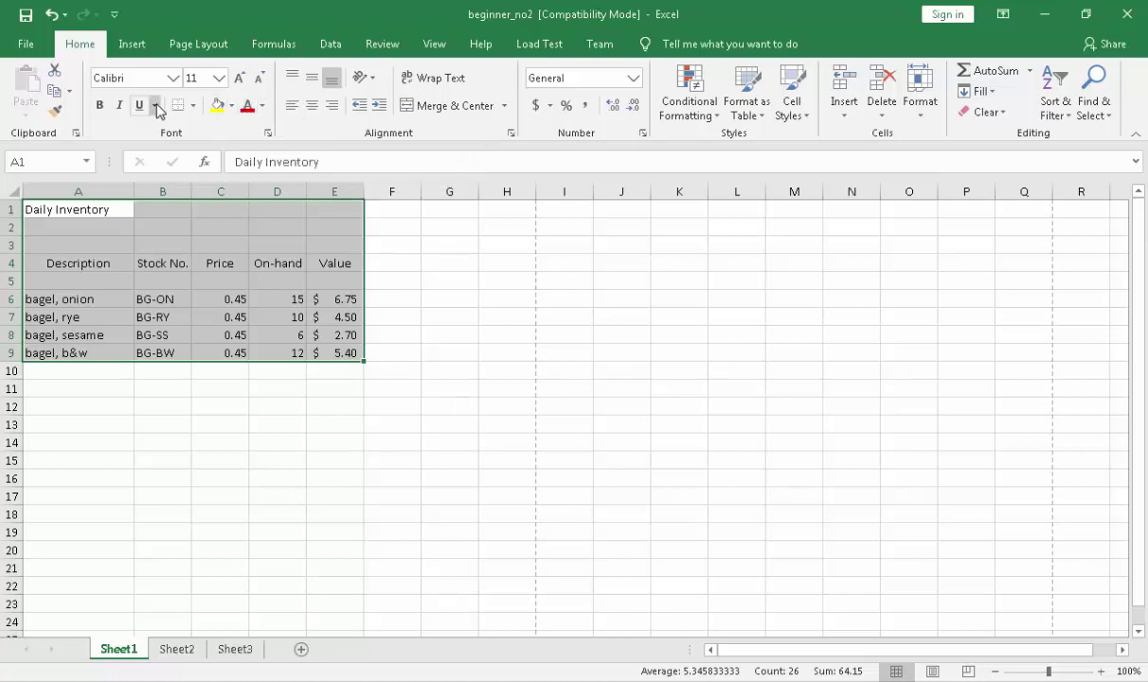
Set the table's font colour to Automatic black.
click(231, 106)
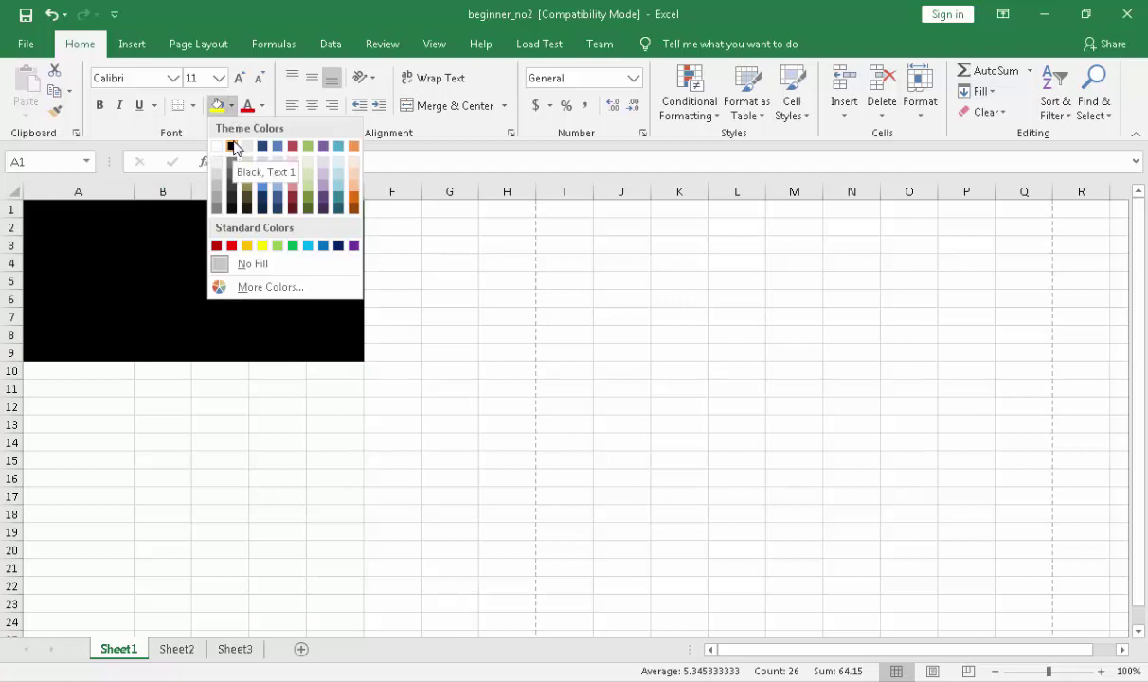
click(232, 106)
click(231, 106)
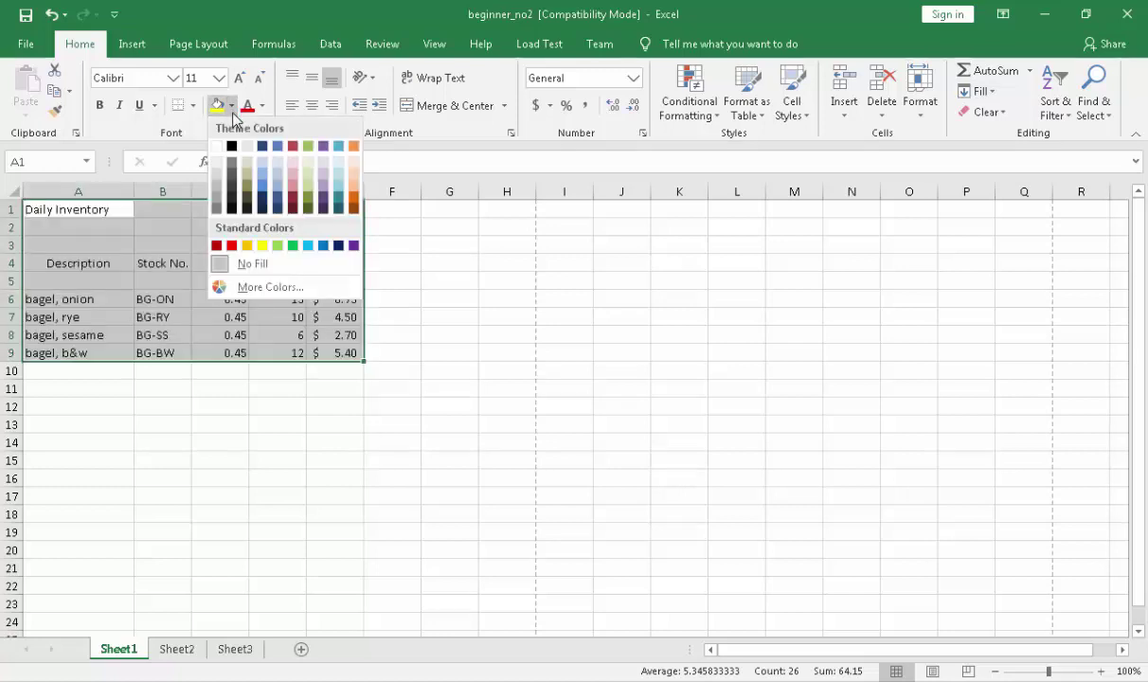
click(232, 106)
click(258, 107)
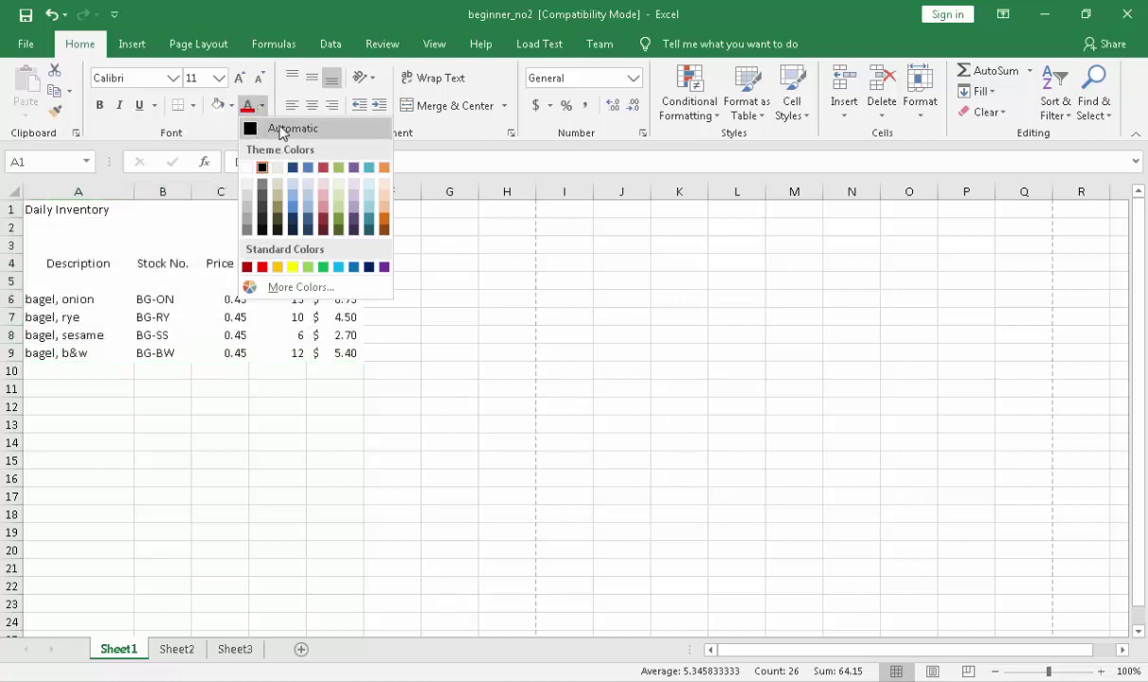
click(278, 130)
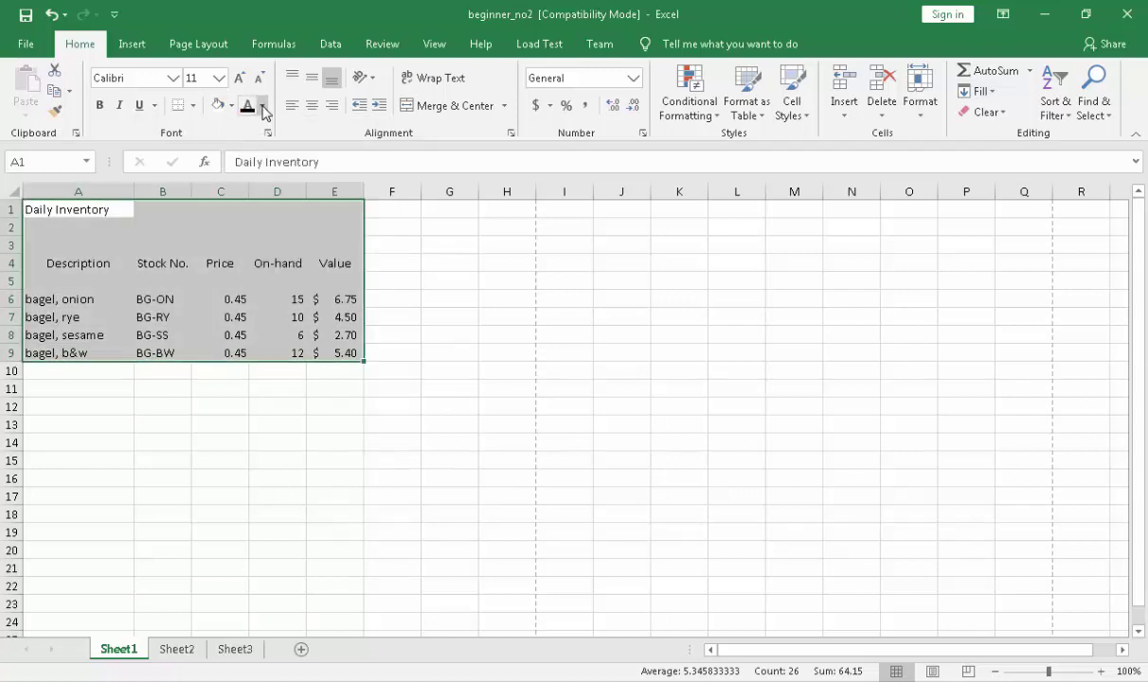
Fill the table cells A1:E9 with white, leaving the text orientation unchanged.
click(231, 106)
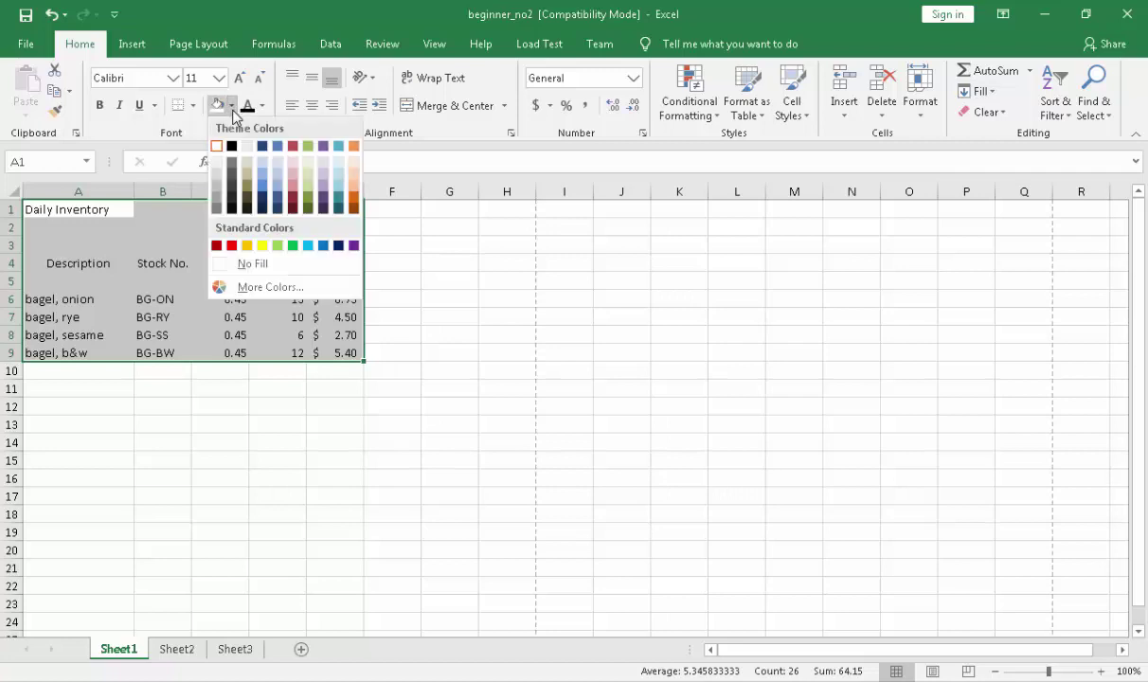
click(231, 106)
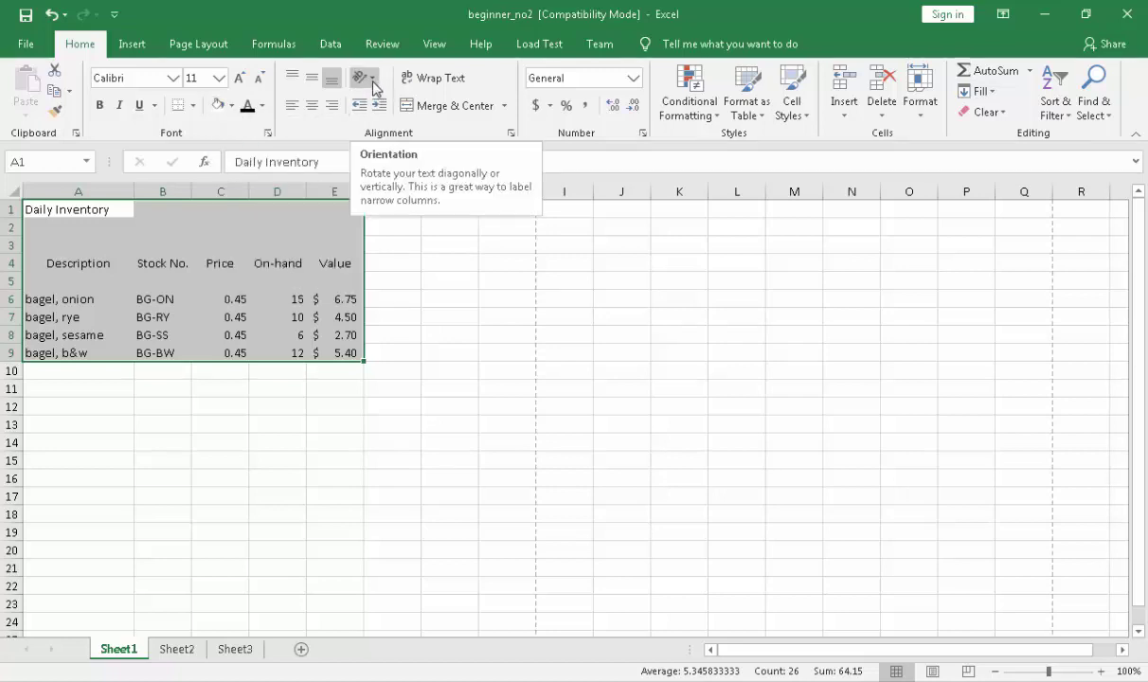
click(372, 81)
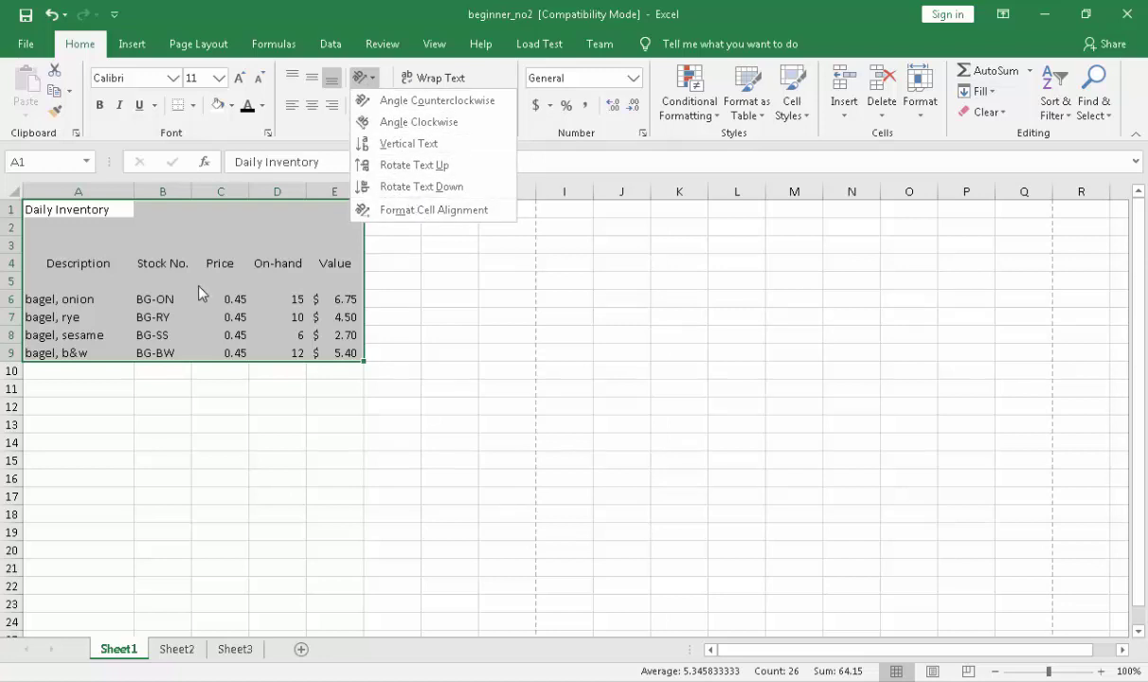
key(Escape)
Select cells A2, A4 and the block D2:I17, then clear the selection at K5.
click(107, 210)
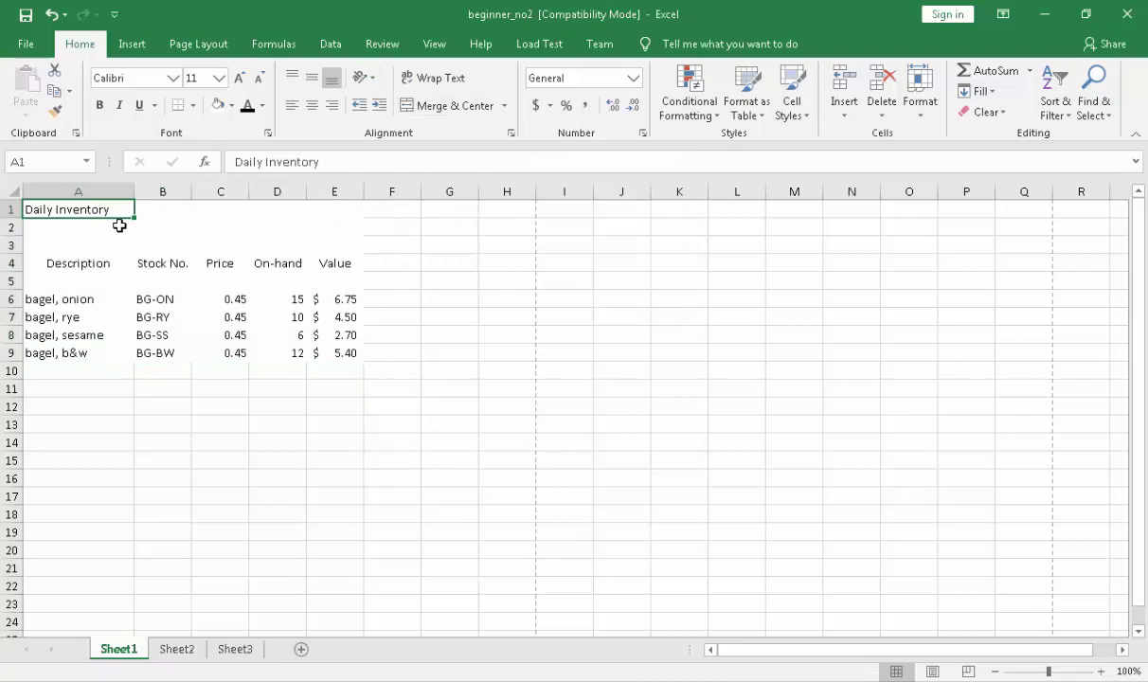
click(90, 226)
click(103, 263)
drag(559, 227, 277, 497)
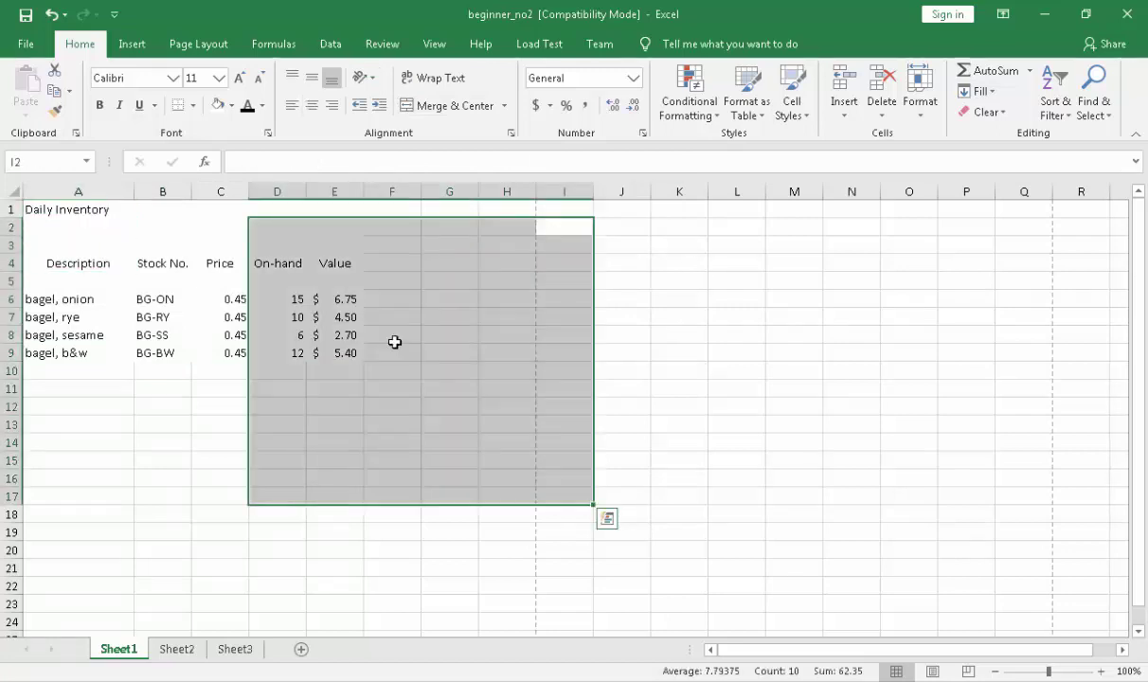
click(679, 281)
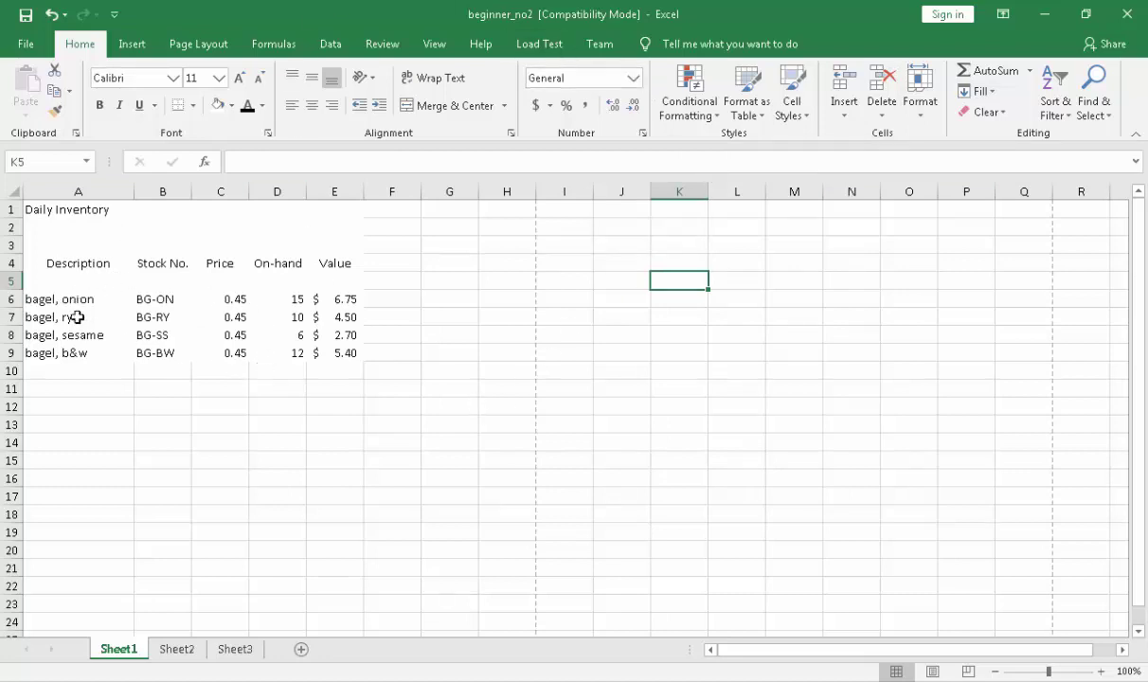
Zoom the sheet to 200% and bring the Description and Stock No. columns into view.
click(1127, 672)
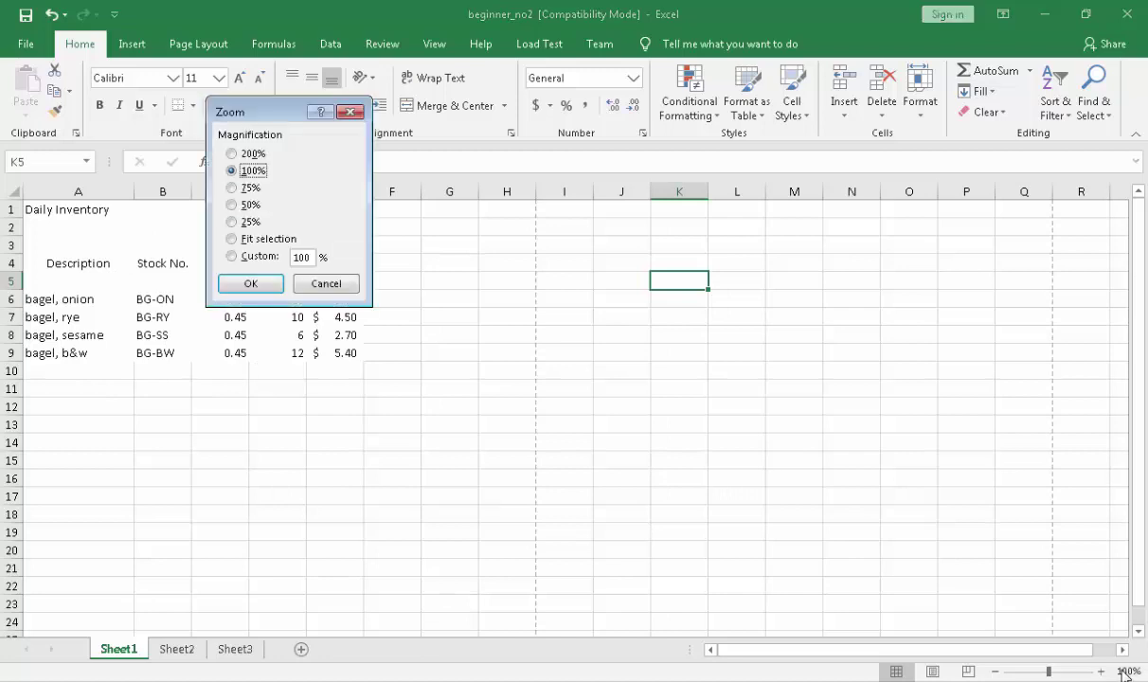
drag(246, 118, 278, 241)
click(286, 279)
click(287, 409)
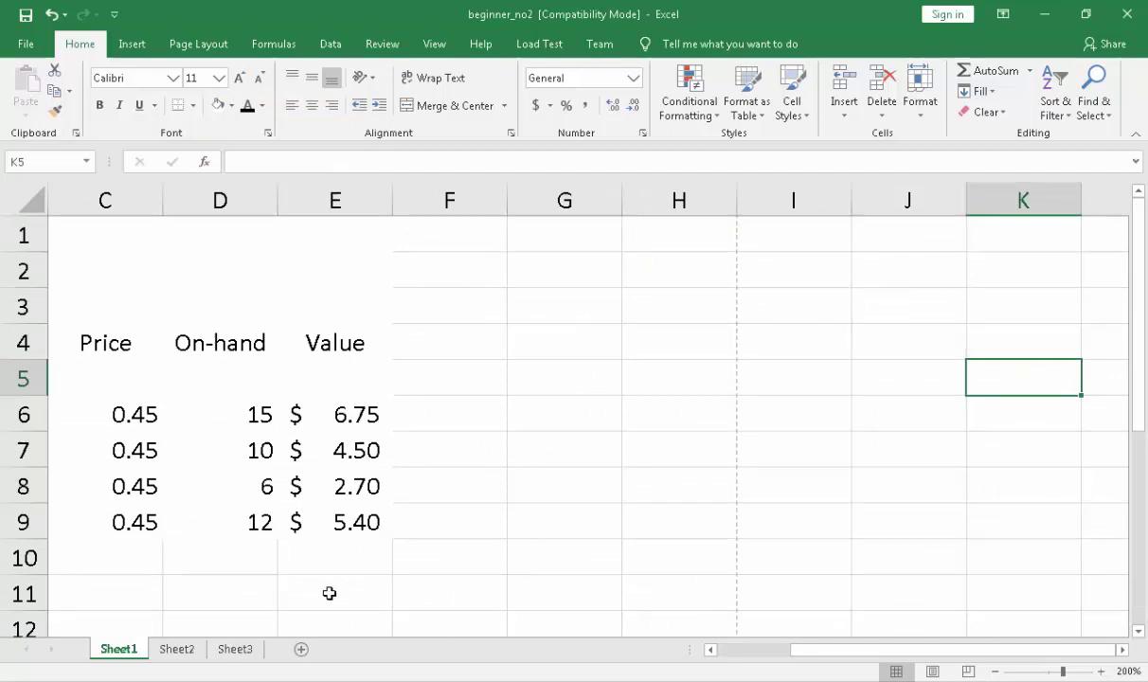
click(729, 650)
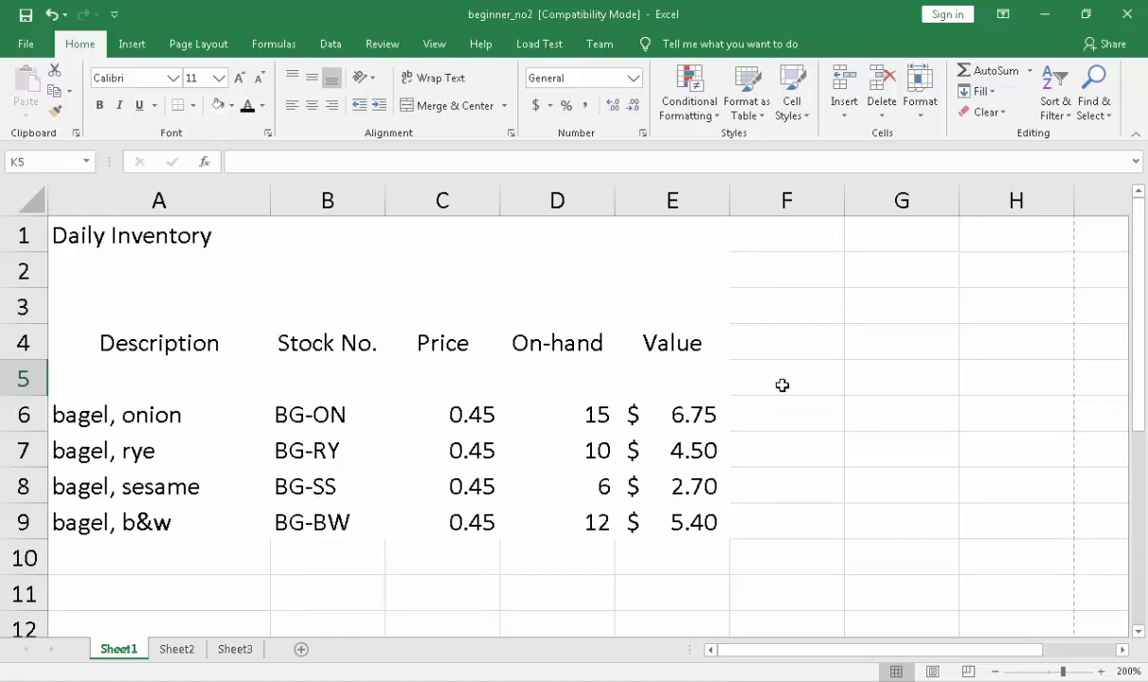
click(169, 234)
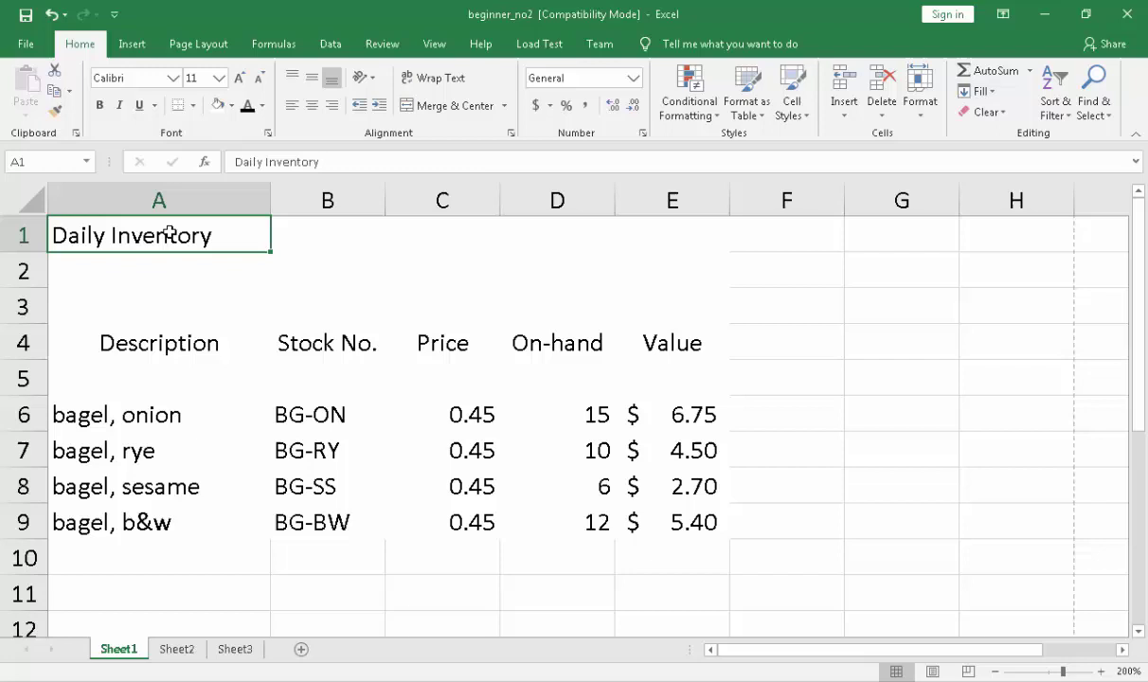
click(313, 232)
click(421, 235)
key(Left)
key(Left)
key(Down)
key(Down)
key(Down)
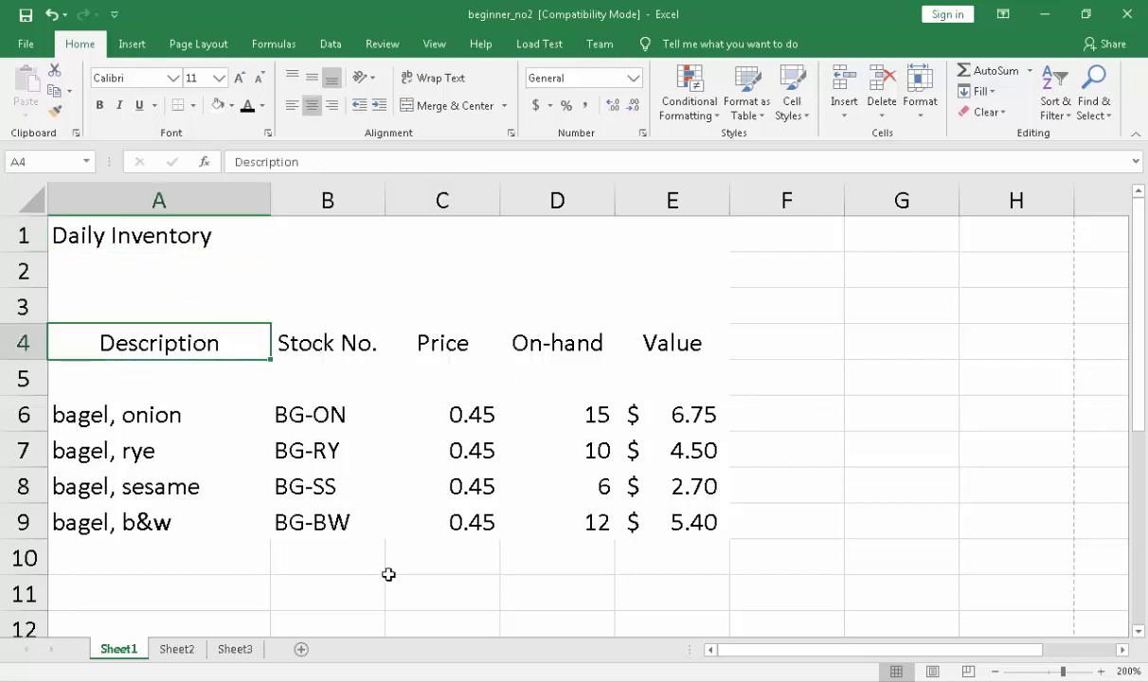
click(168, 559)
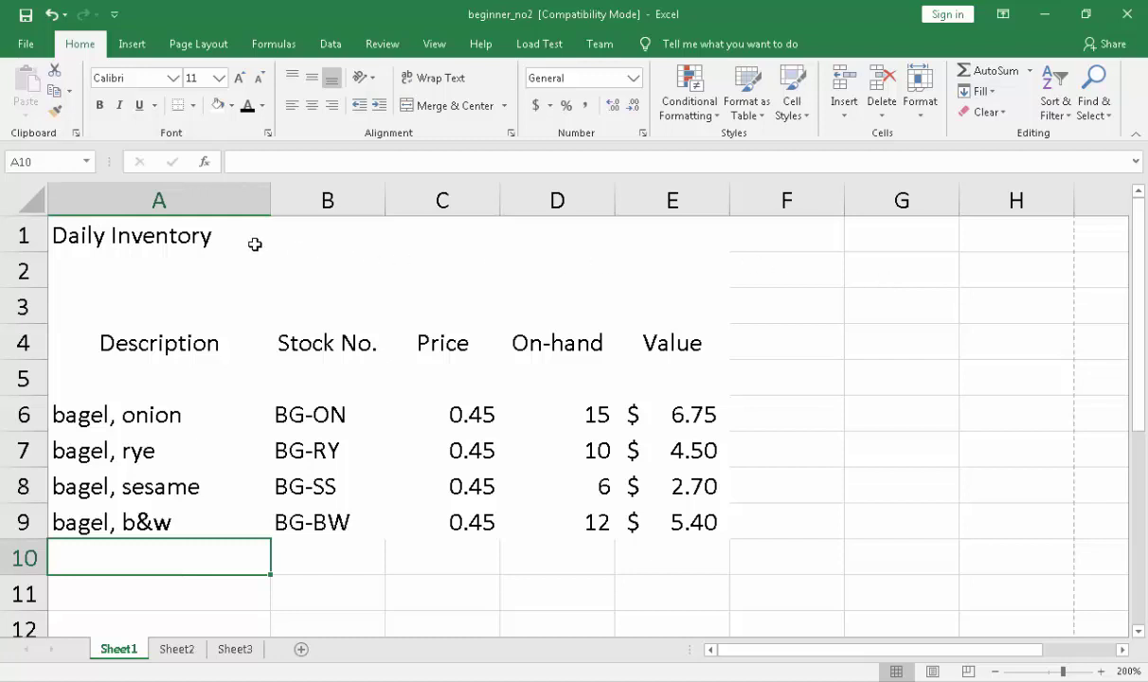
click(224, 239)
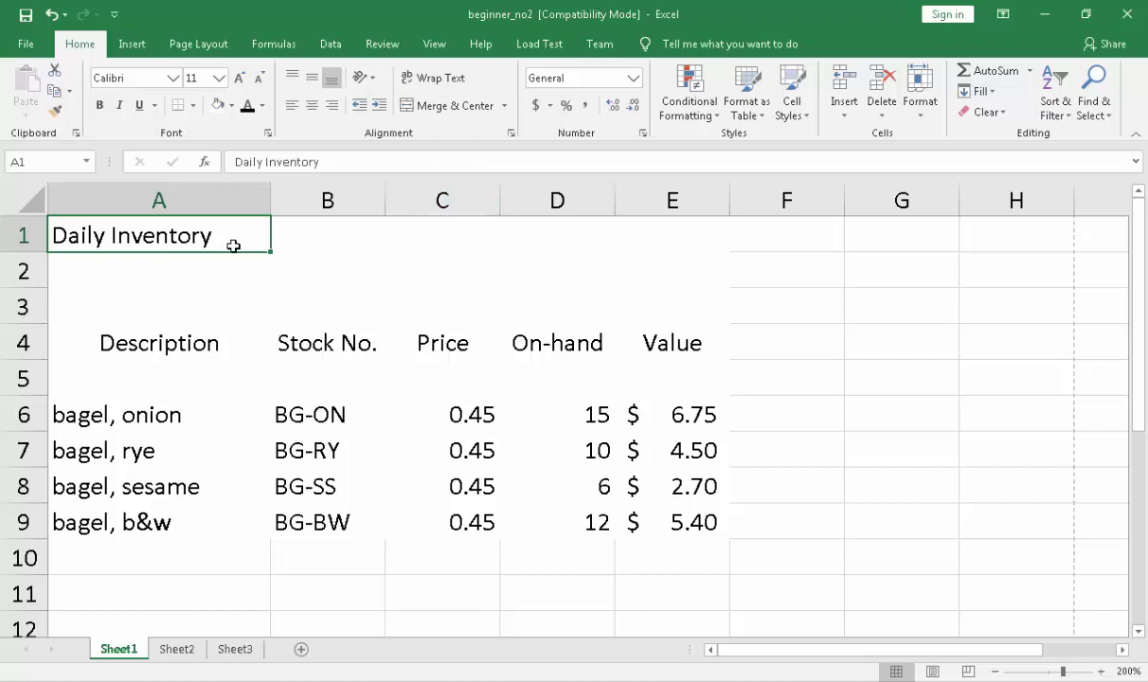
click(420, 277)
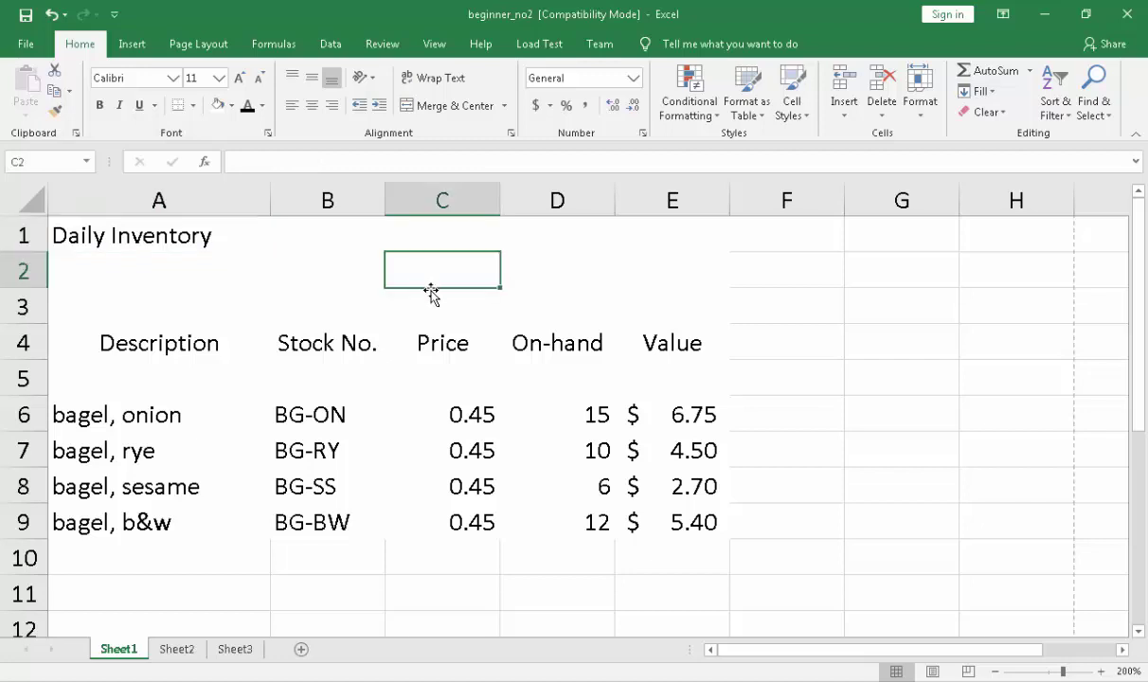
click(791, 333)
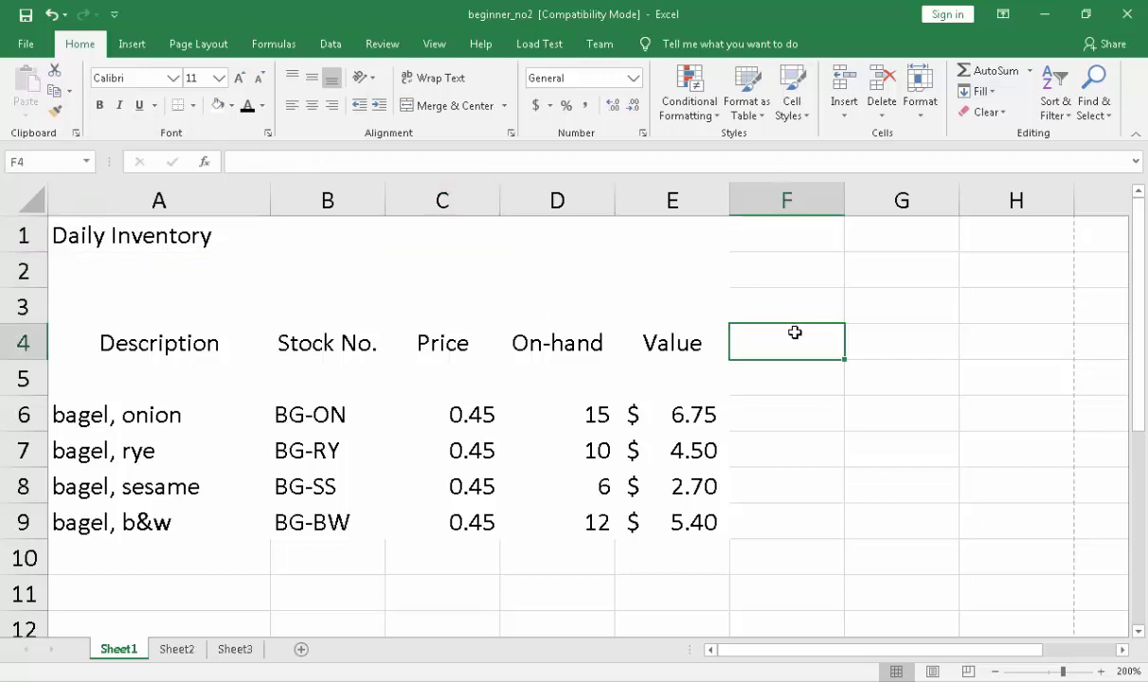
click(479, 281)
click(887, 277)
click(140, 286)
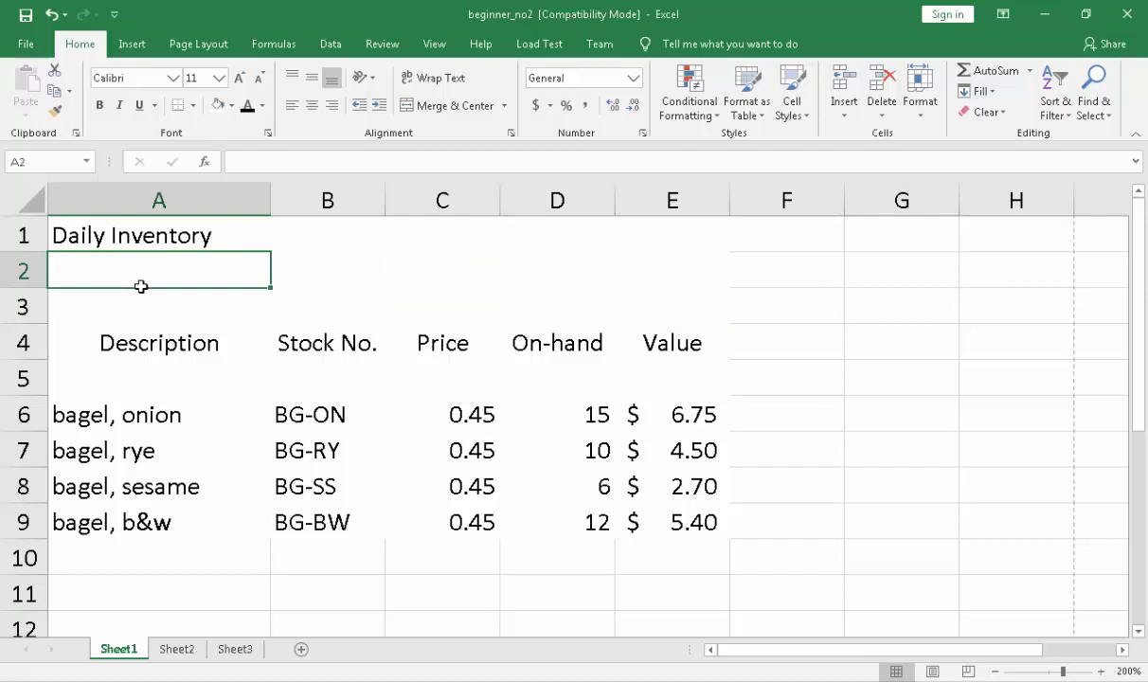
click(136, 233)
click(179, 400)
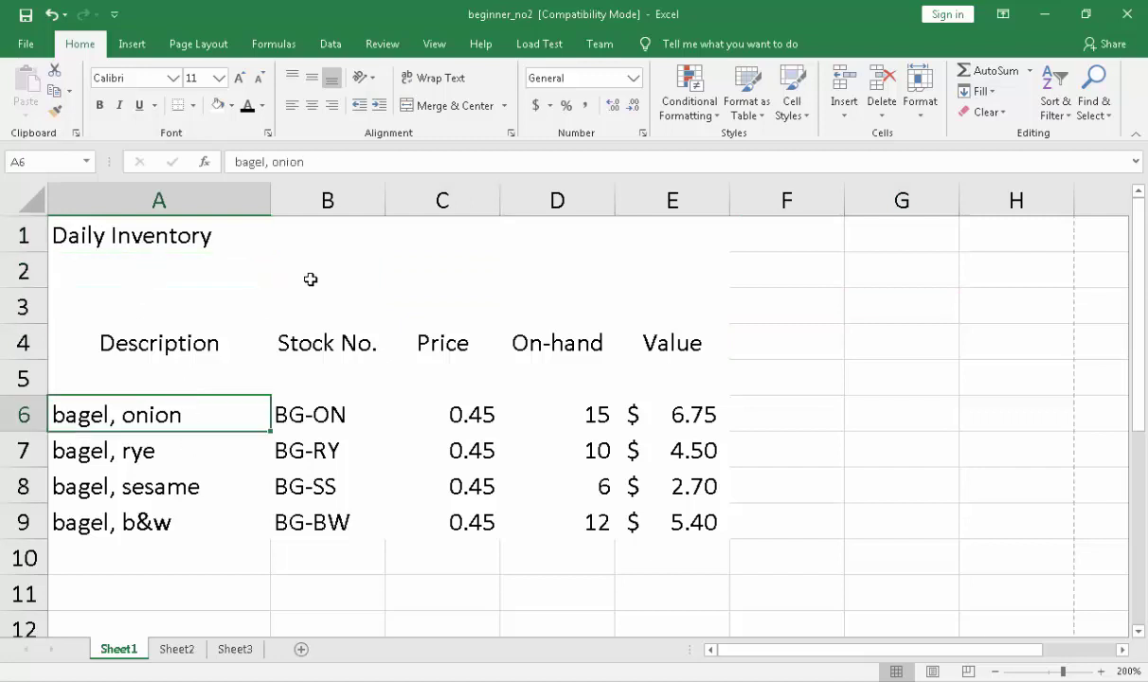
click(337, 267)
click(152, 233)
click(154, 294)
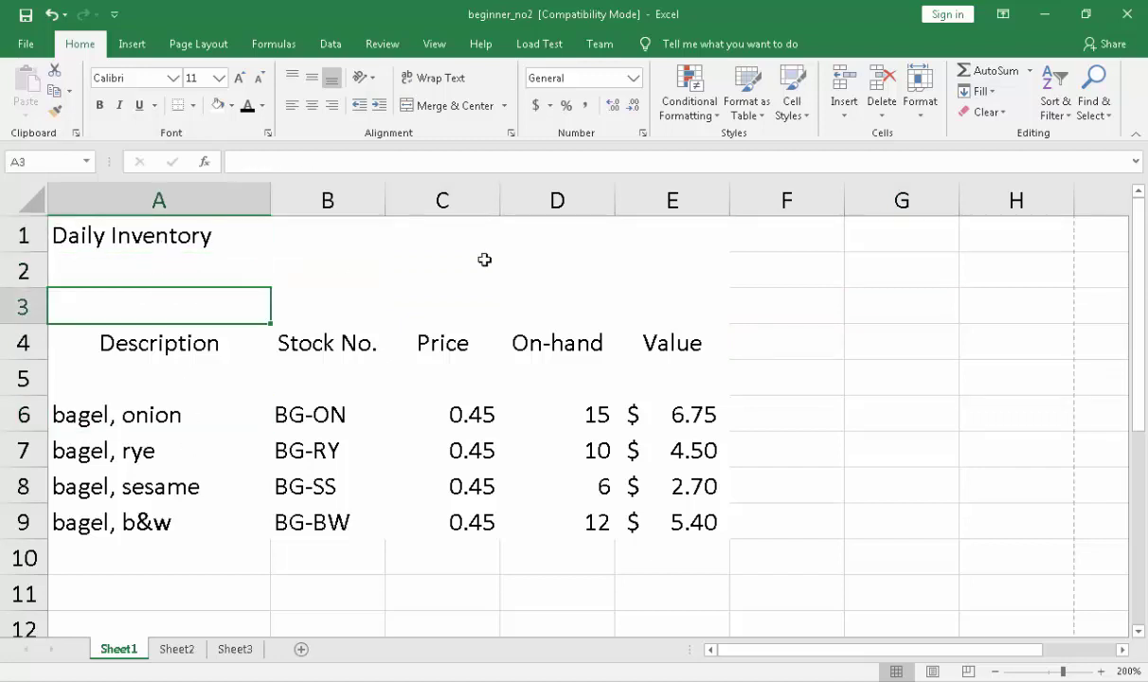
click(763, 263)
click(779, 403)
click(104, 237)
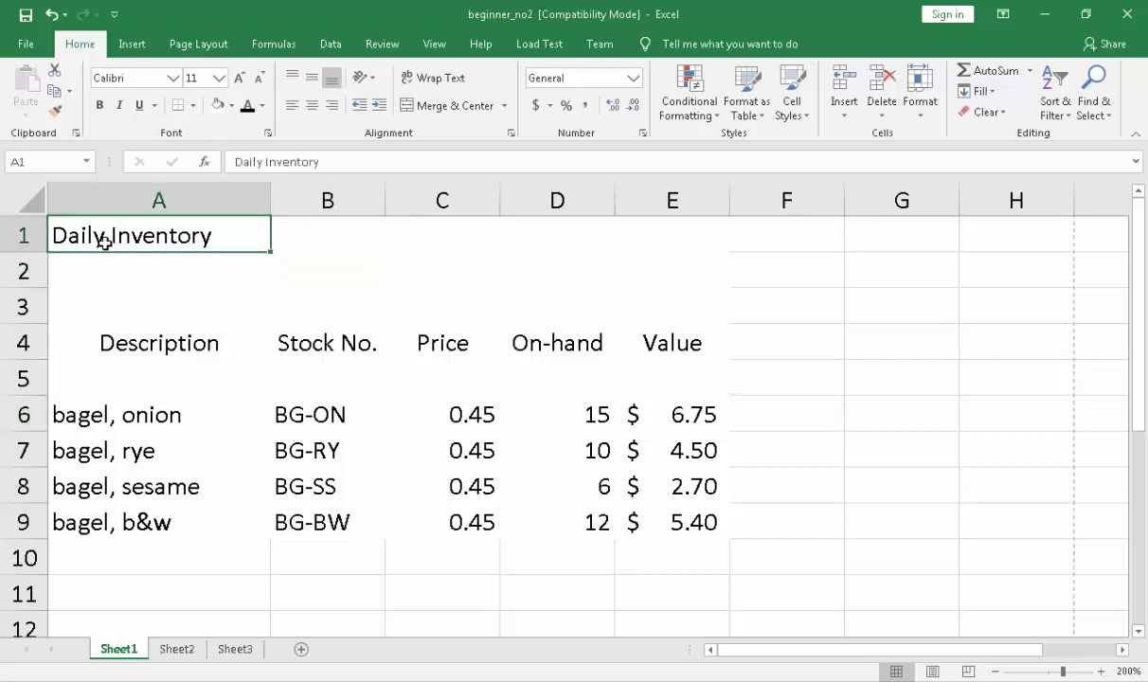
click(750, 512)
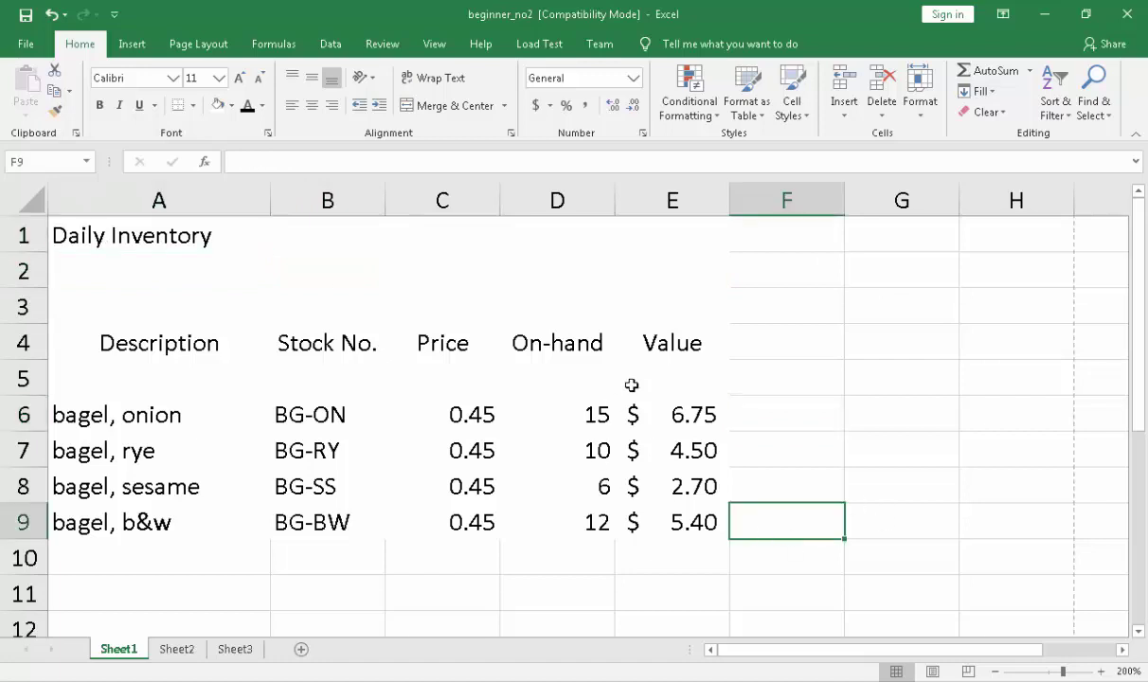
click(801, 365)
click(881, 299)
click(137, 237)
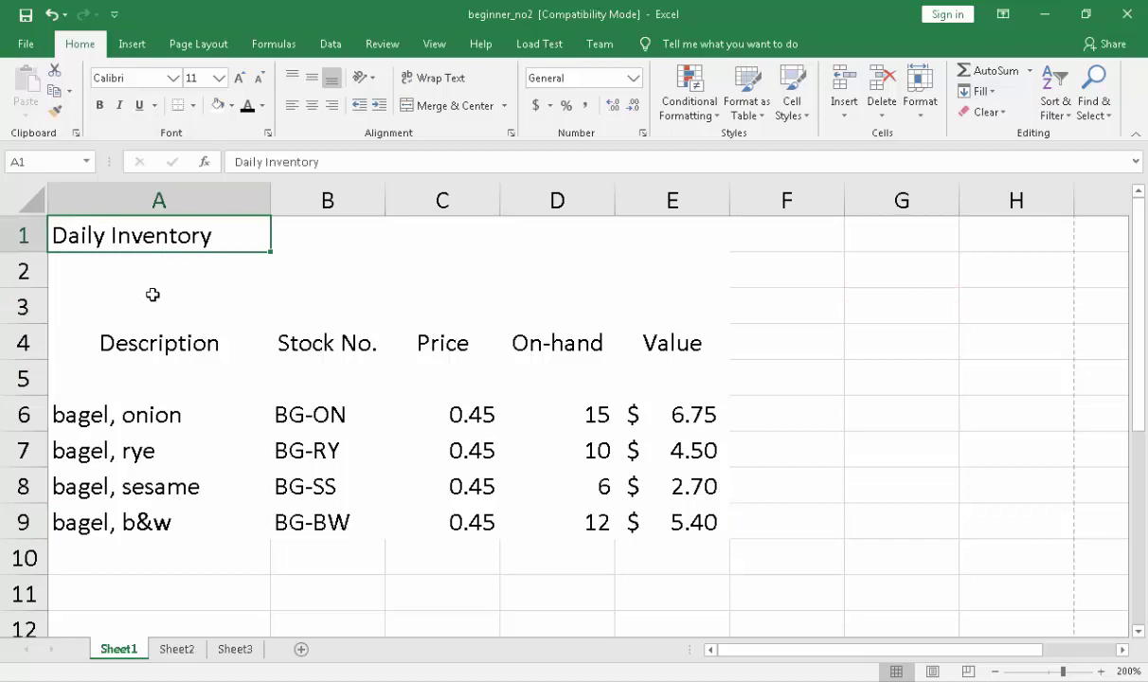
click(106, 557)
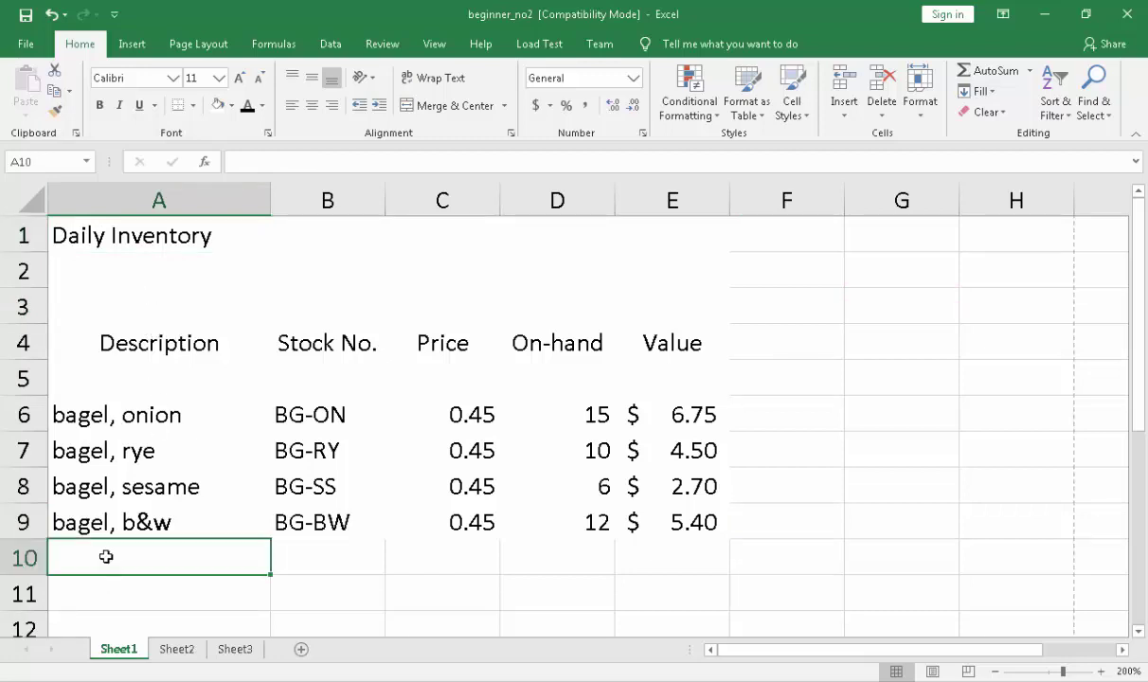
Enter 'bagel, resins' in cell A10 below the four bagel rows.
text(ba)
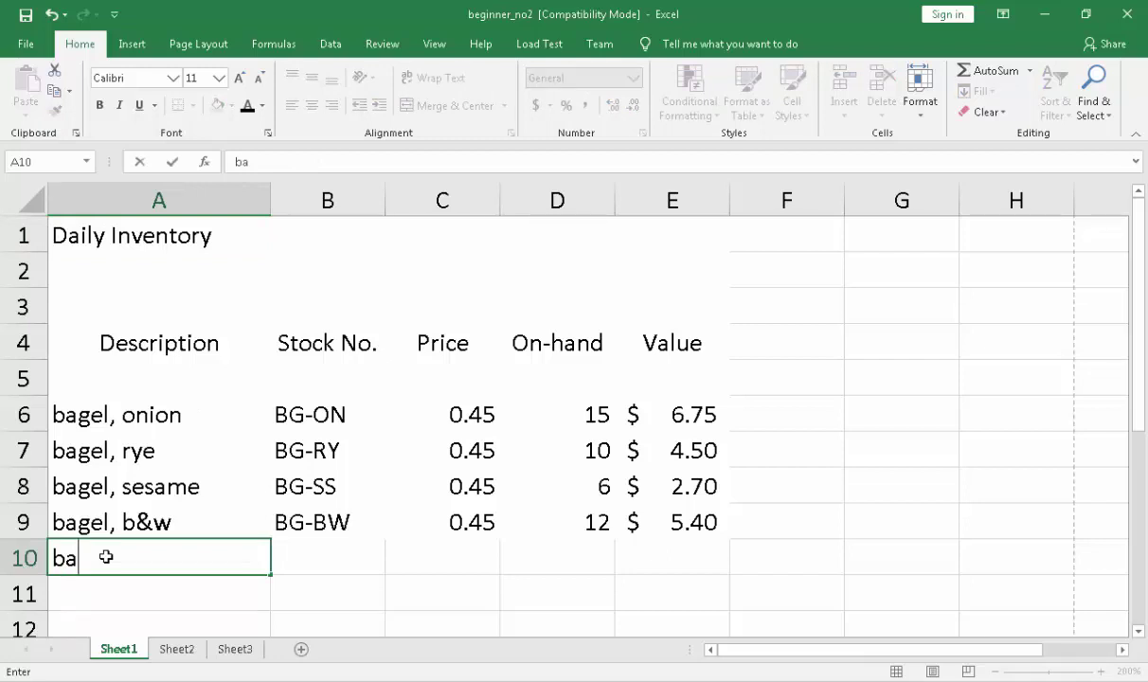
text(gel, r)
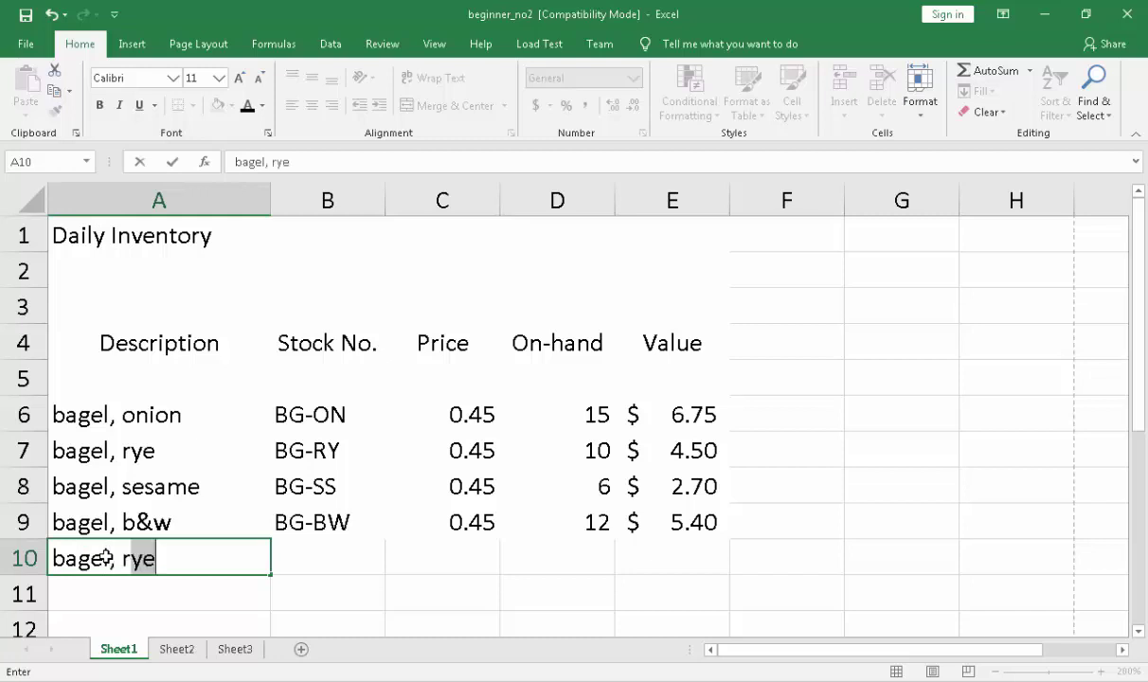
text(esins)
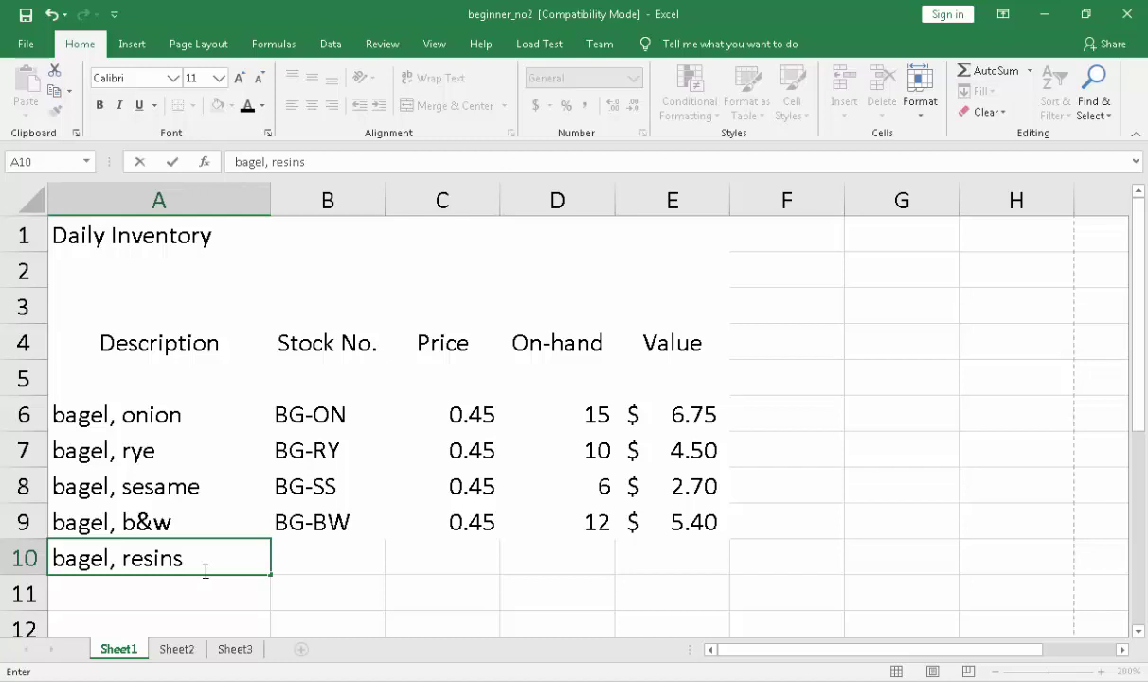
key(Return)
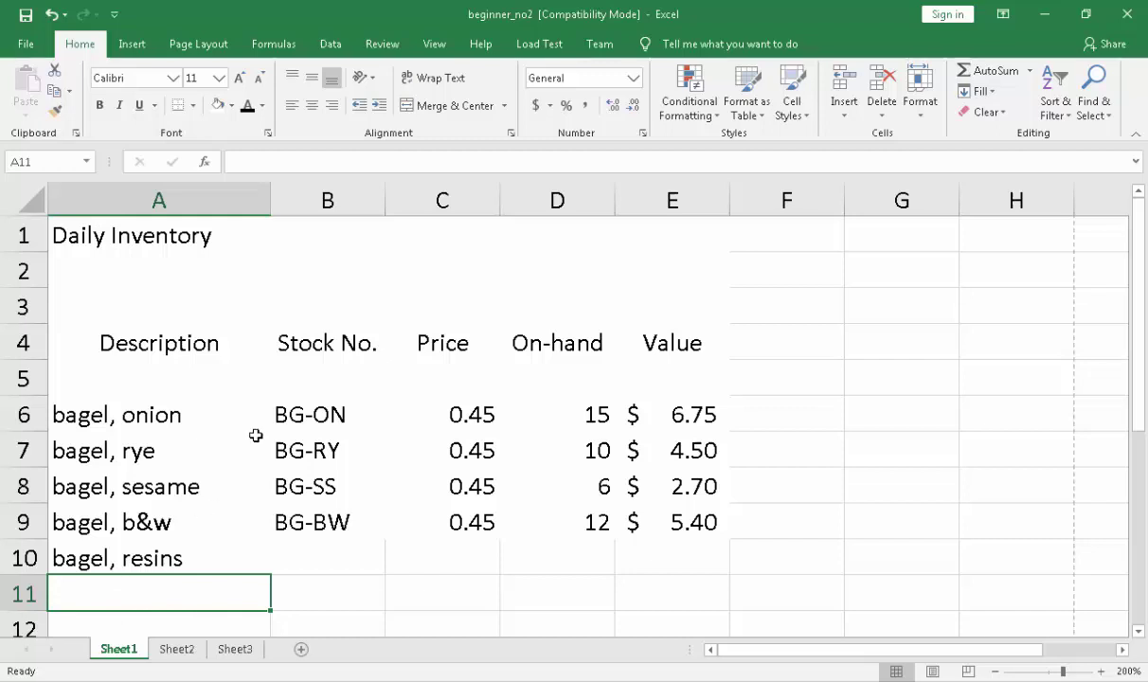
Enter 0.40 as the bagel, resins price in C10 and check the stored value.
click(442, 555)
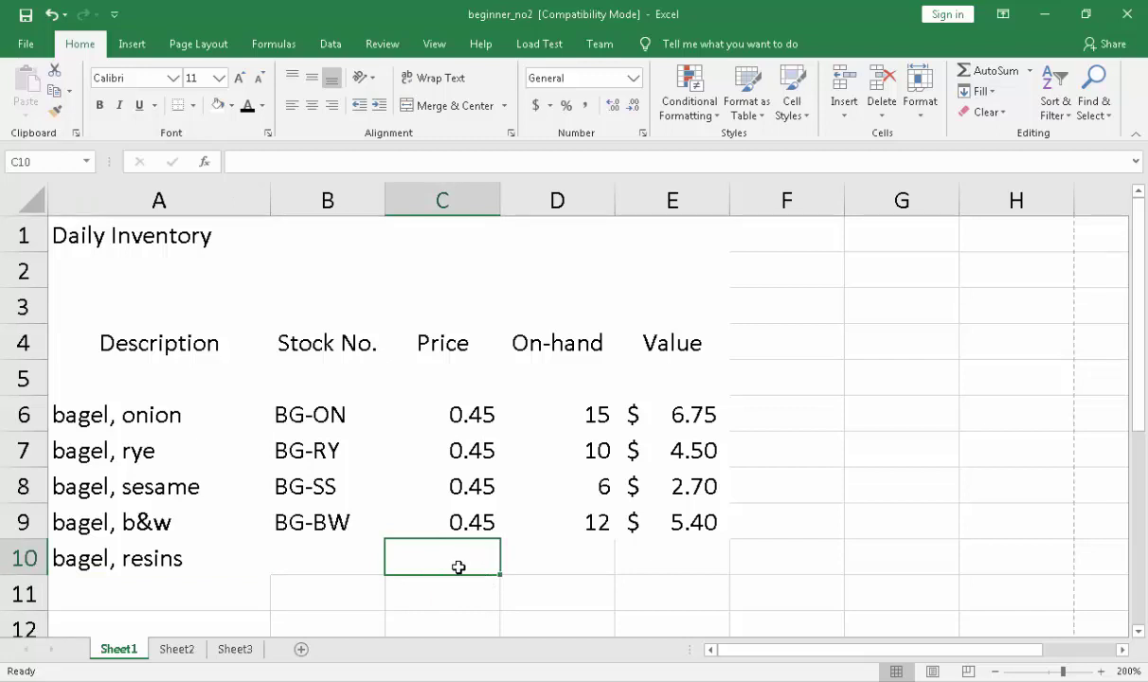
text(0)
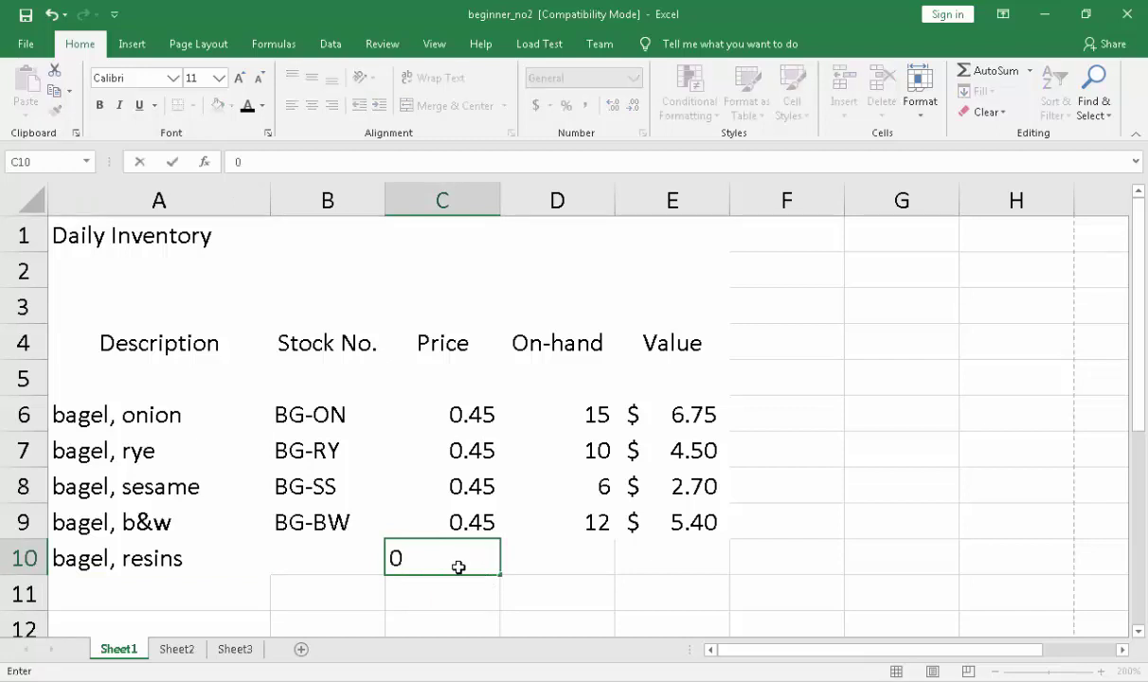
text(.)
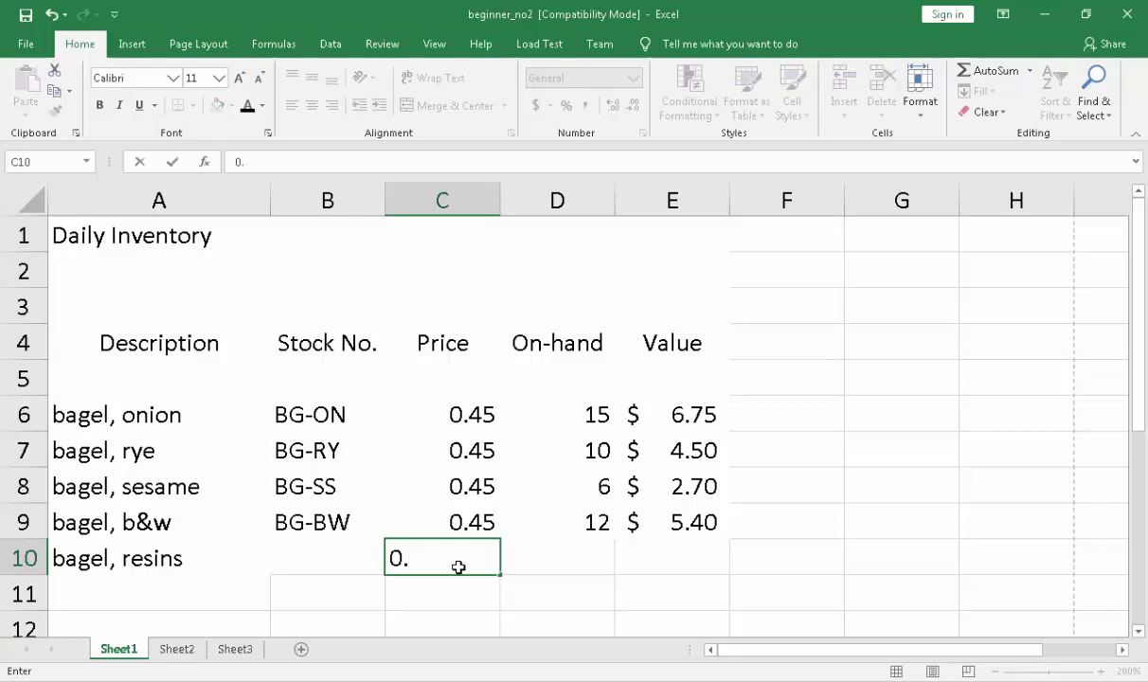
text(45)
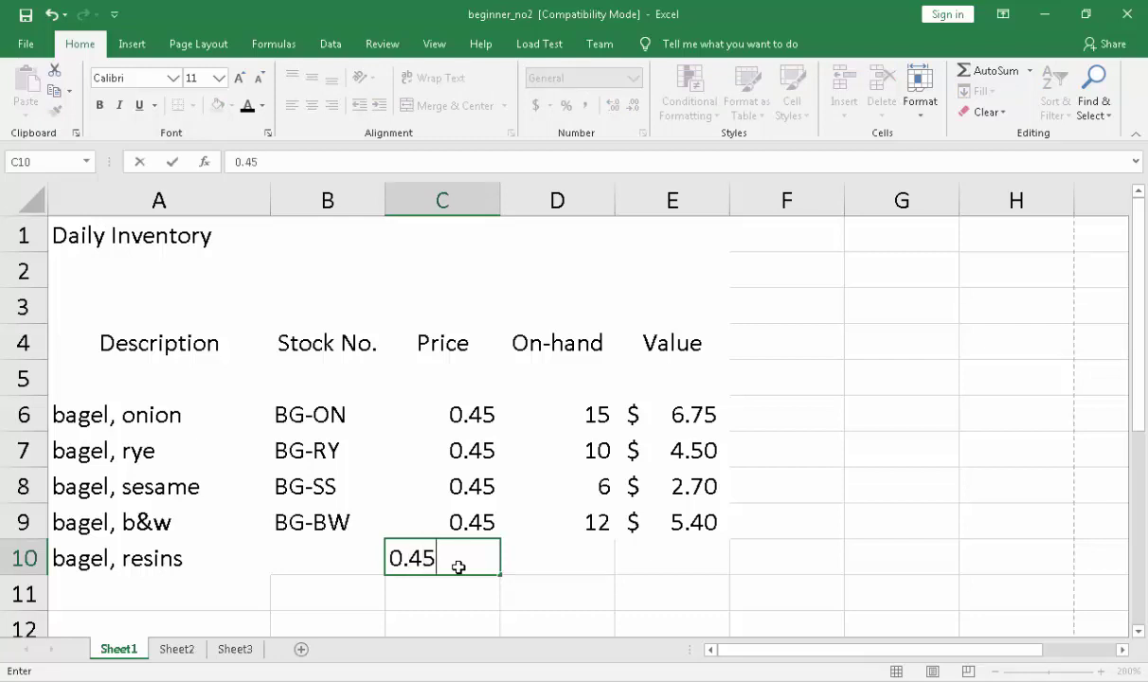
key(BackSpace)
text(0)
key(Return)
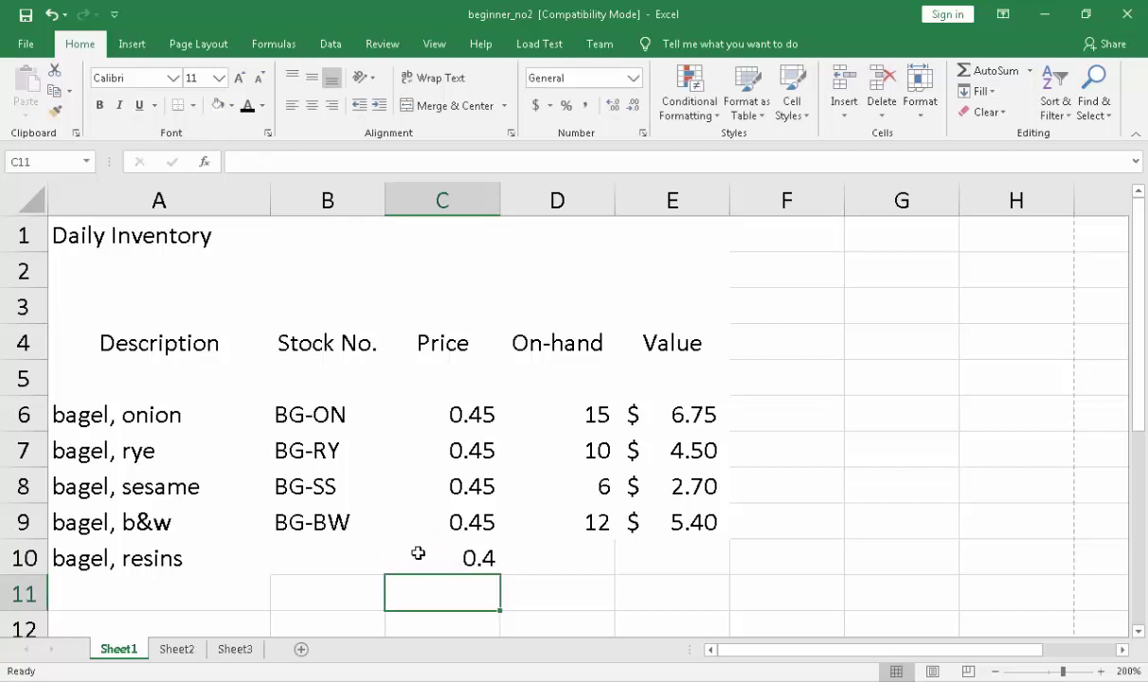
click(435, 557)
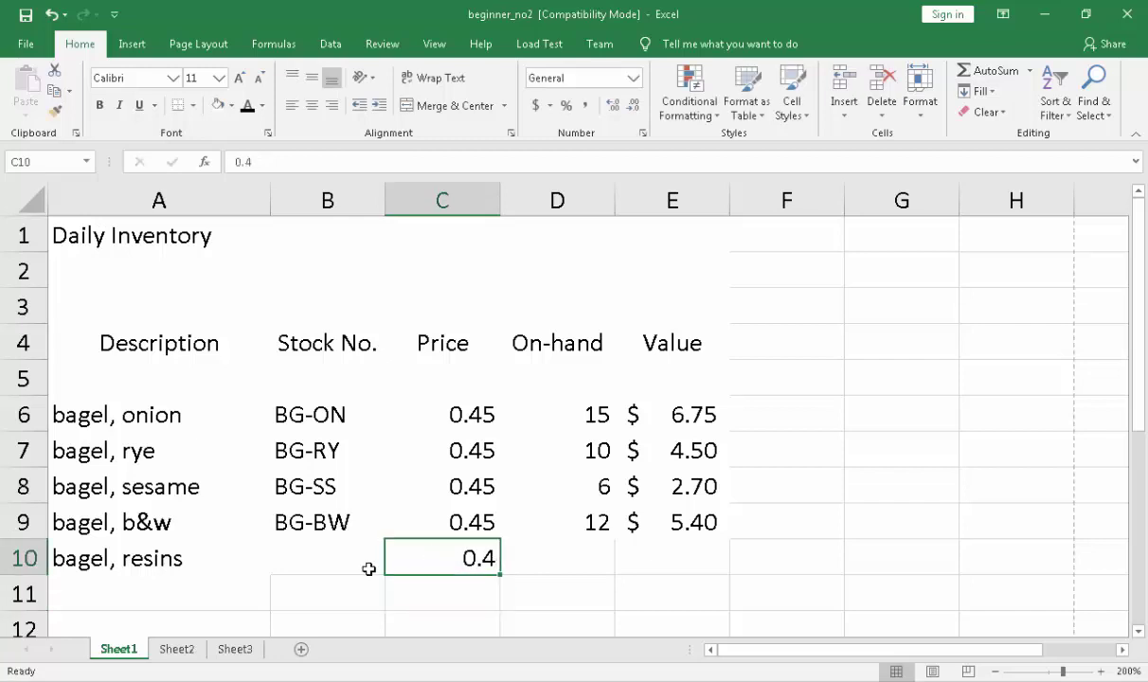
Enter 5.20 in C11 and the text 'pup' in C12, then reselect C12.
click(424, 594)
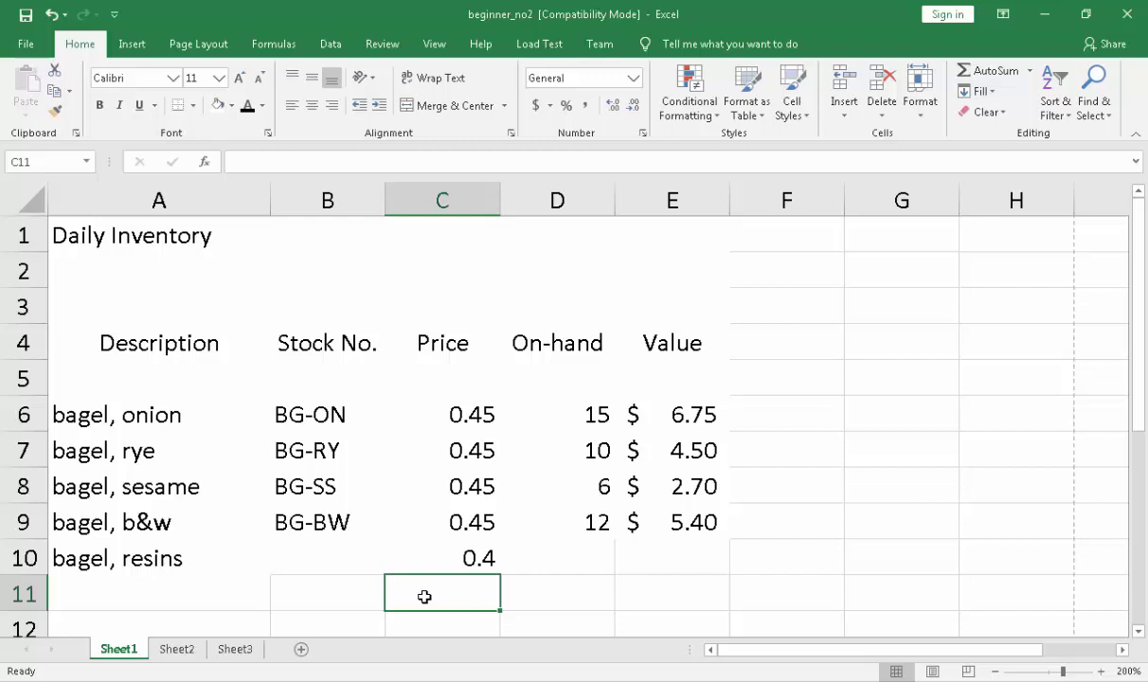
text(5.20)
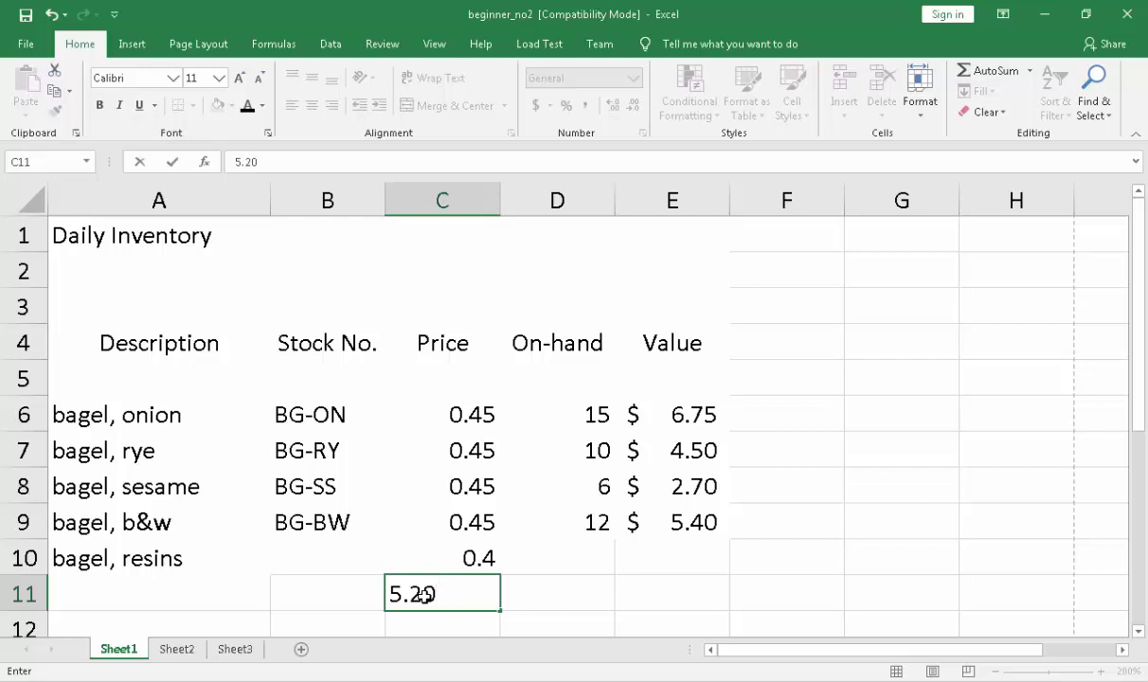
key(Return)
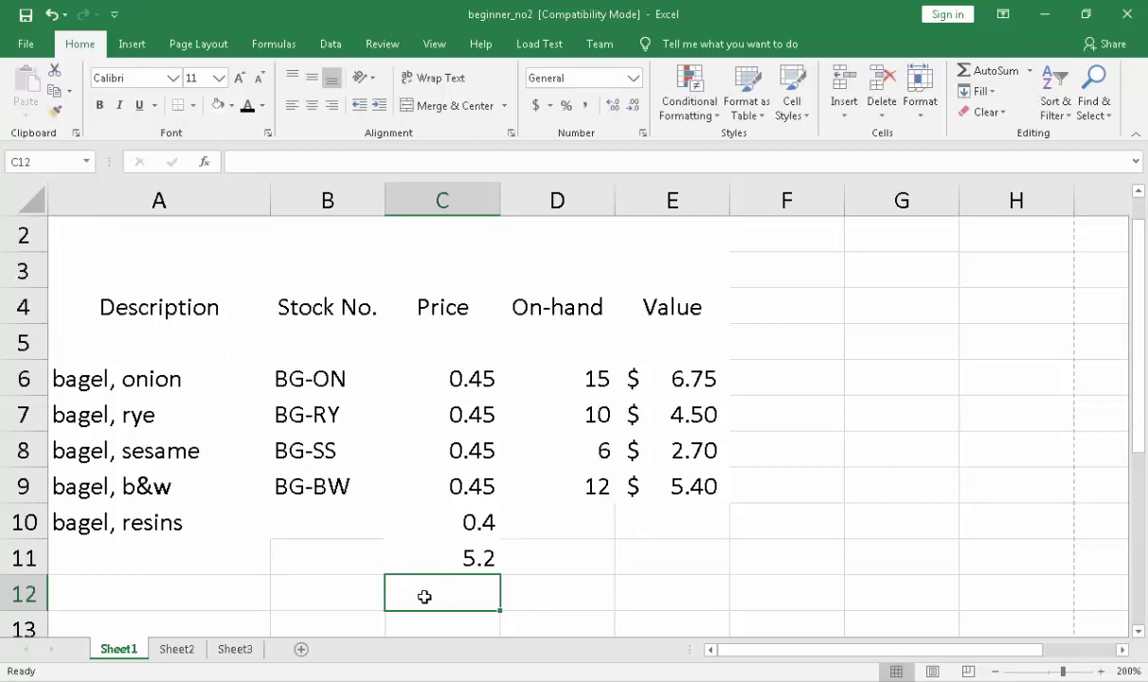
text(pup)
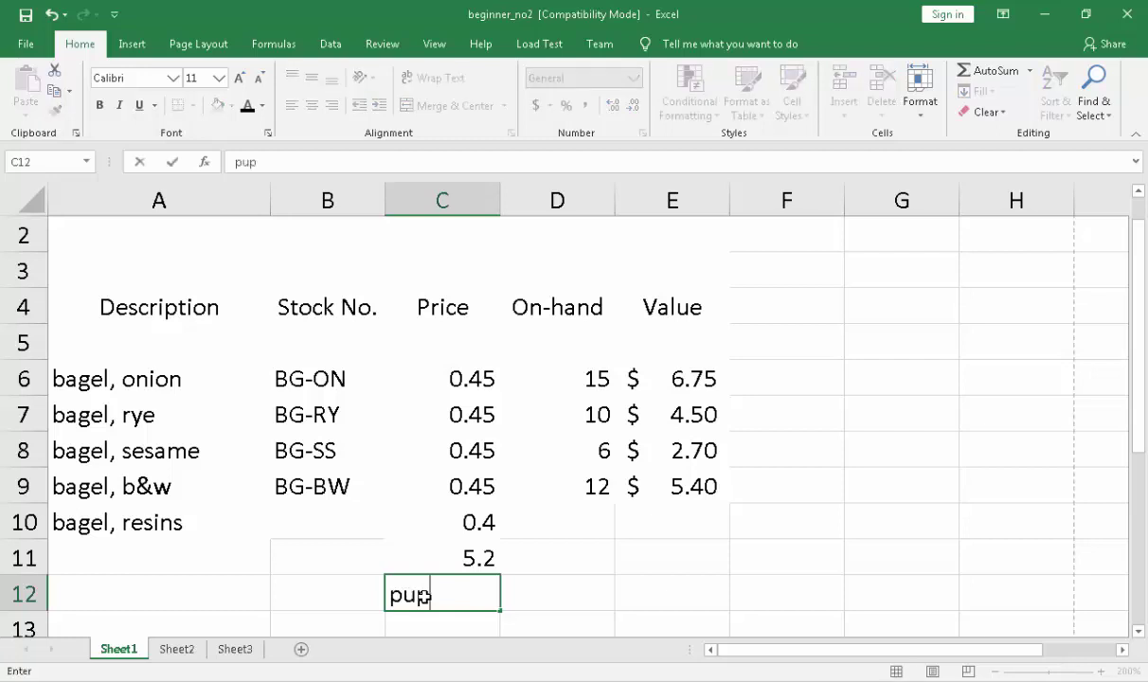
key(Return)
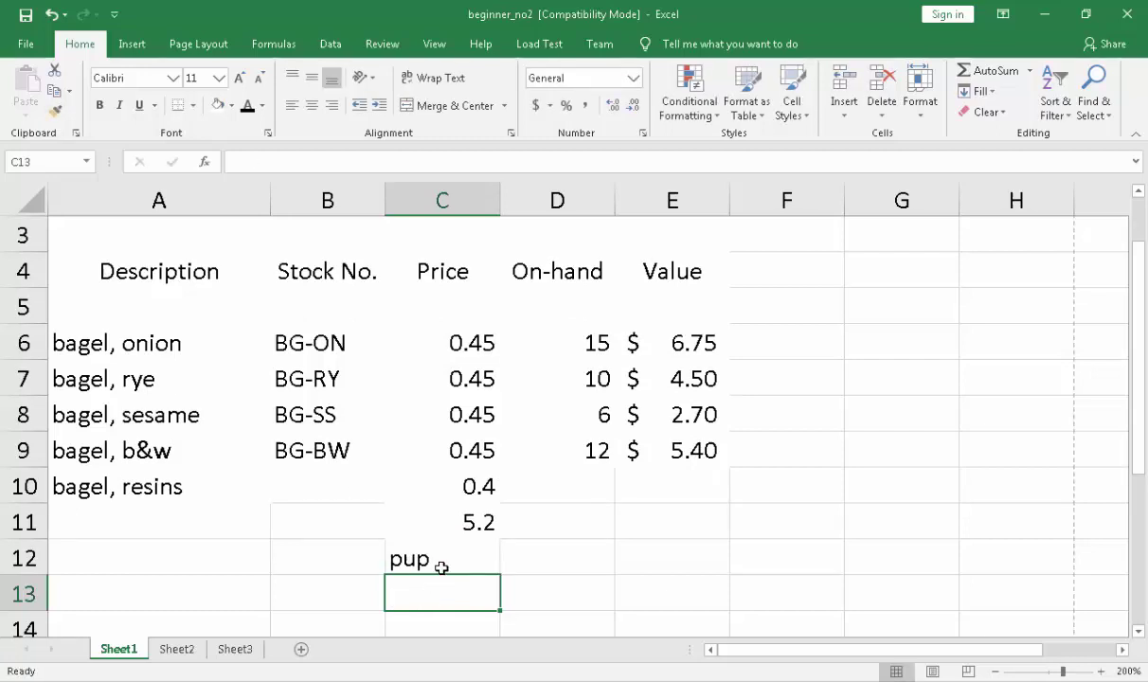
click(442, 568)
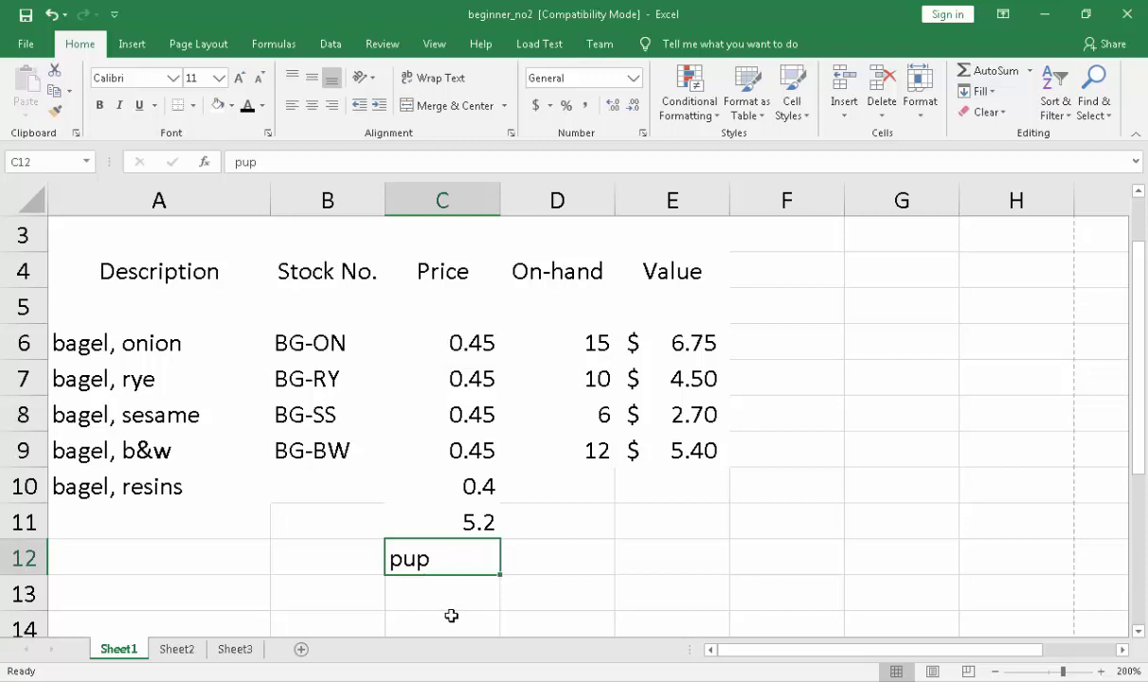
After checking E6's dollar format, enter $2.75 as the bagel, resins value in E10.
click(644, 341)
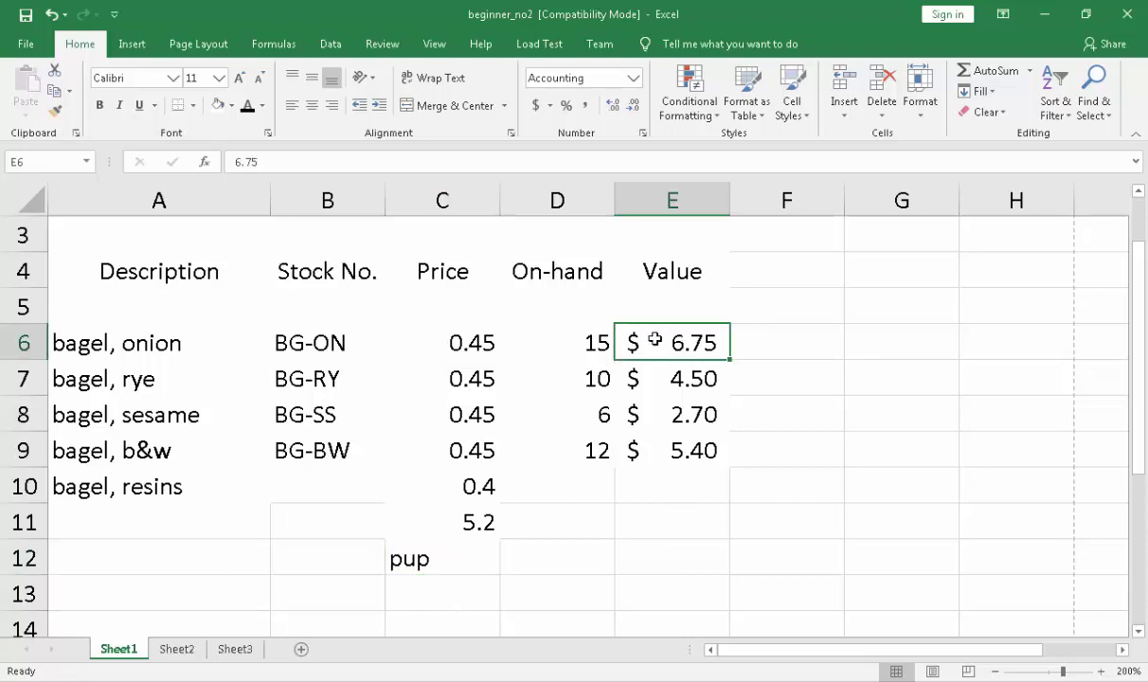
click(637, 523)
click(669, 551)
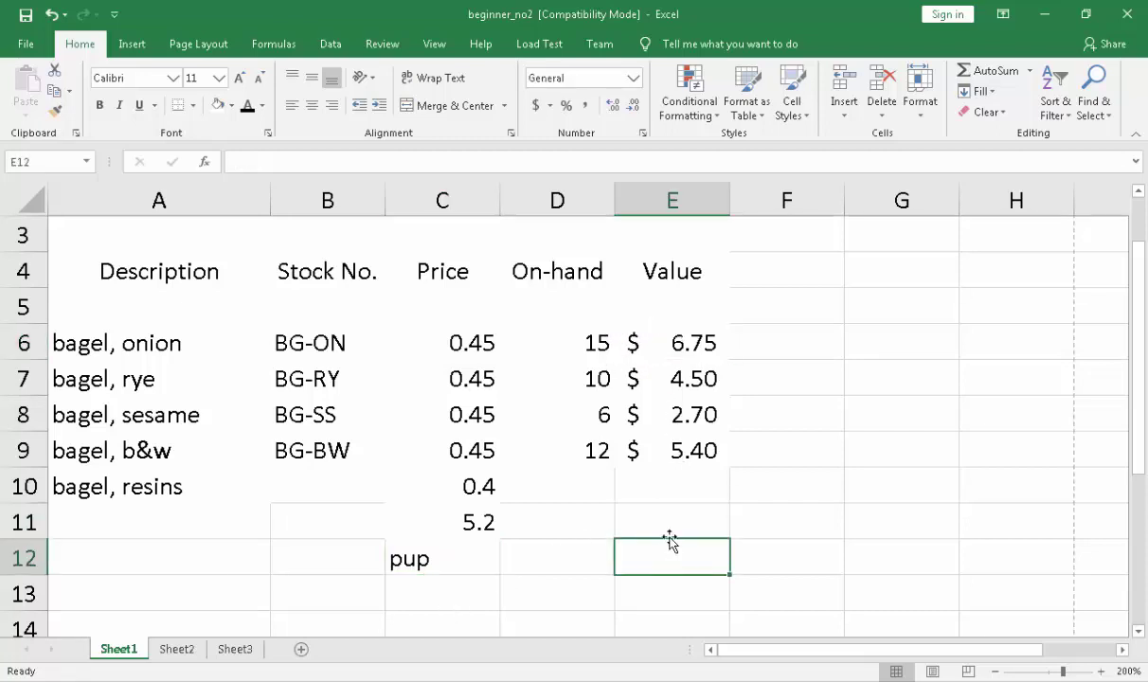
click(671, 484)
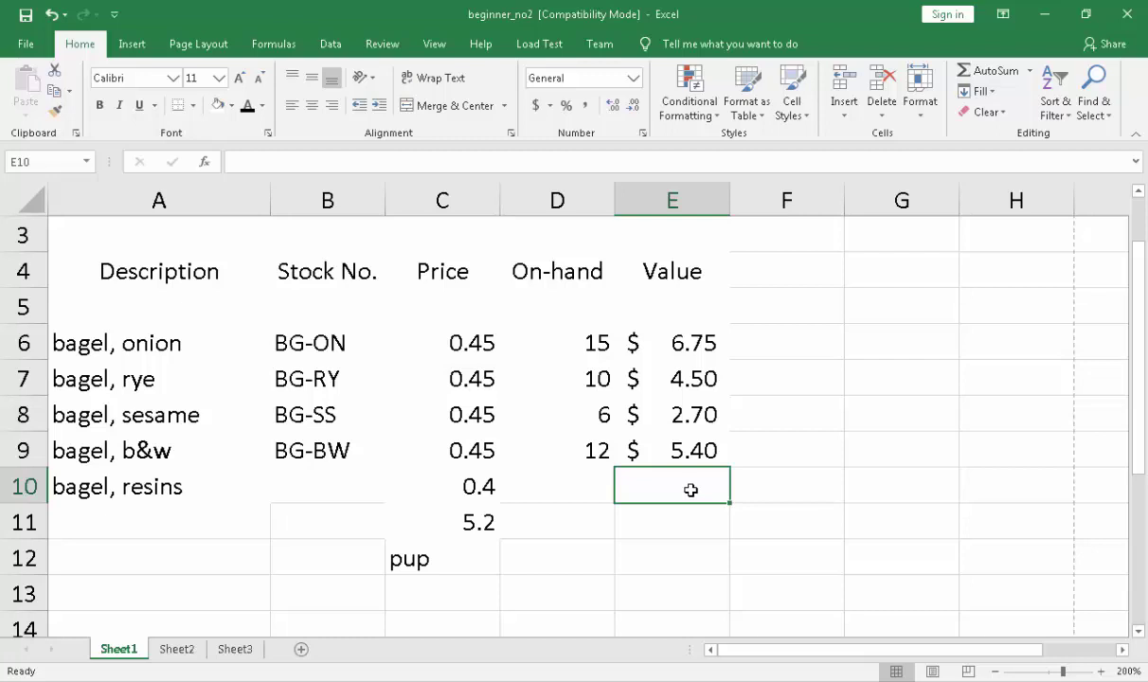
text($)
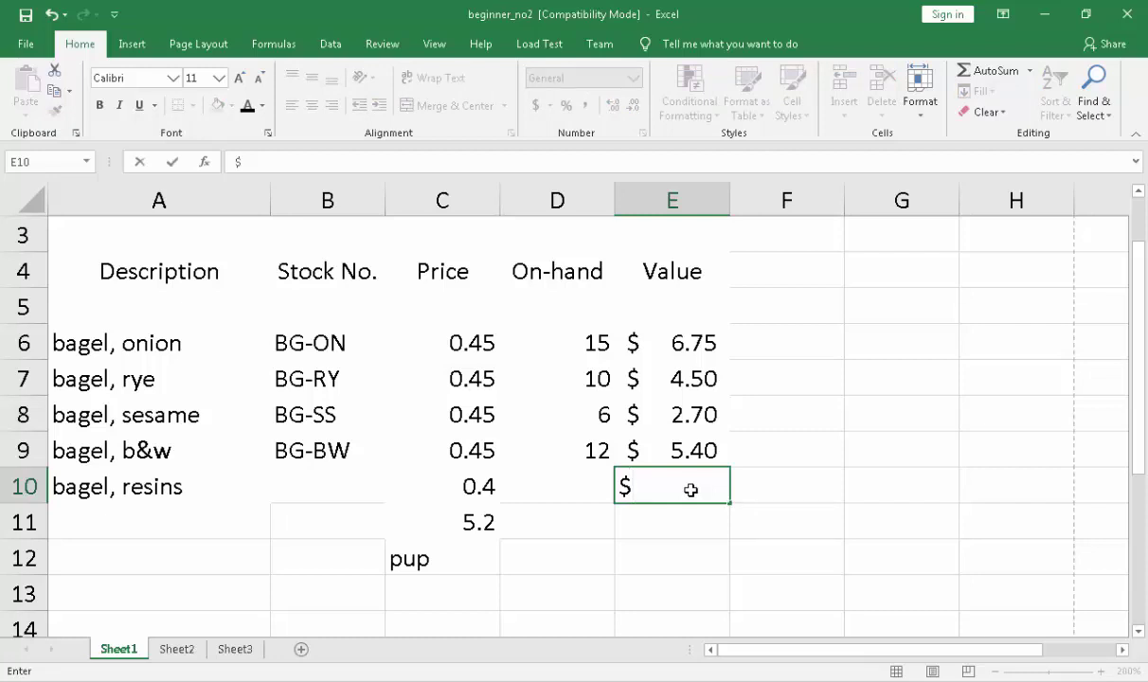
text(2.75)
key(Return)
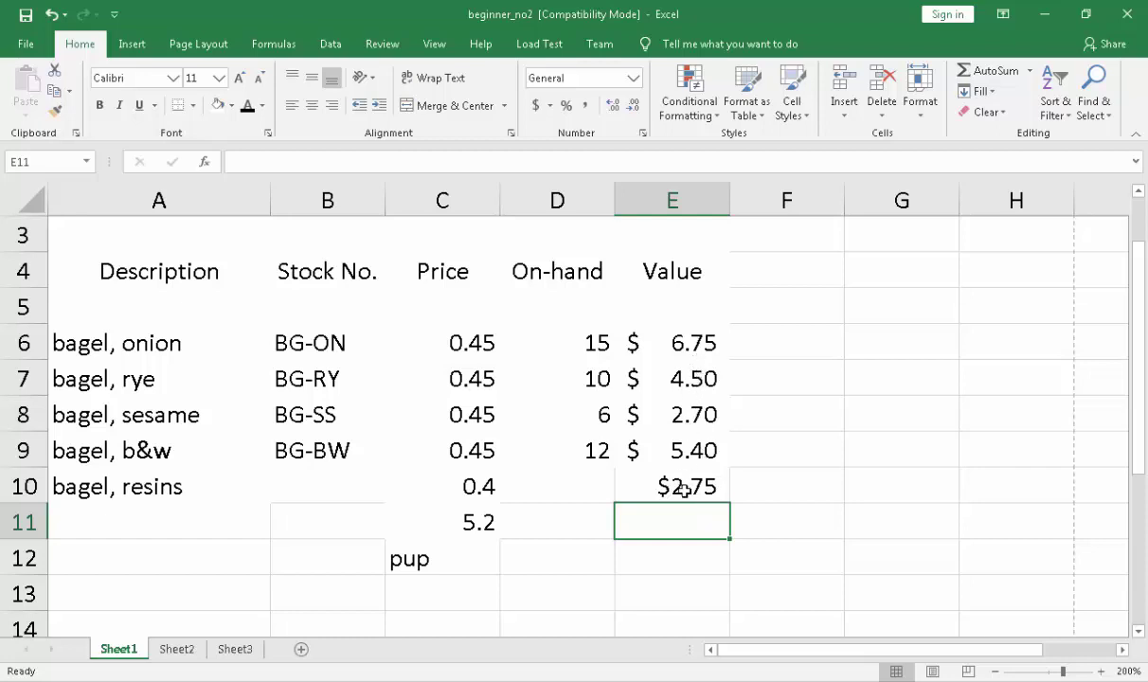
Inspect the $2.75 value in E10, leaving it unchanged.
click(684, 488)
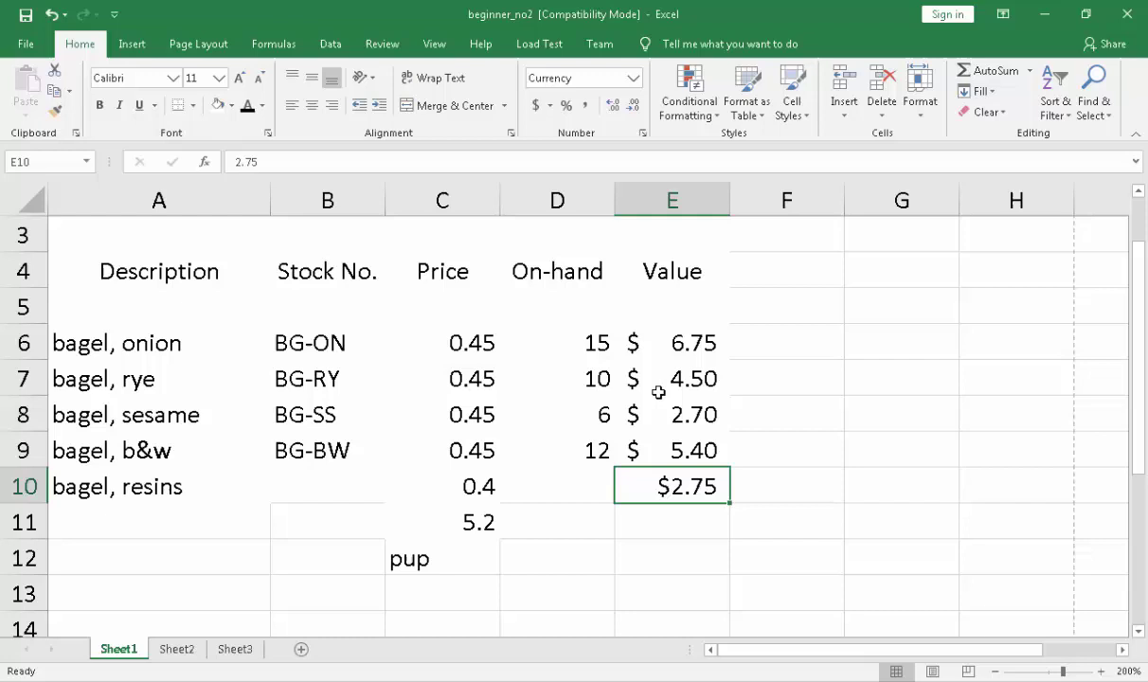
click(673, 449)
click(672, 481)
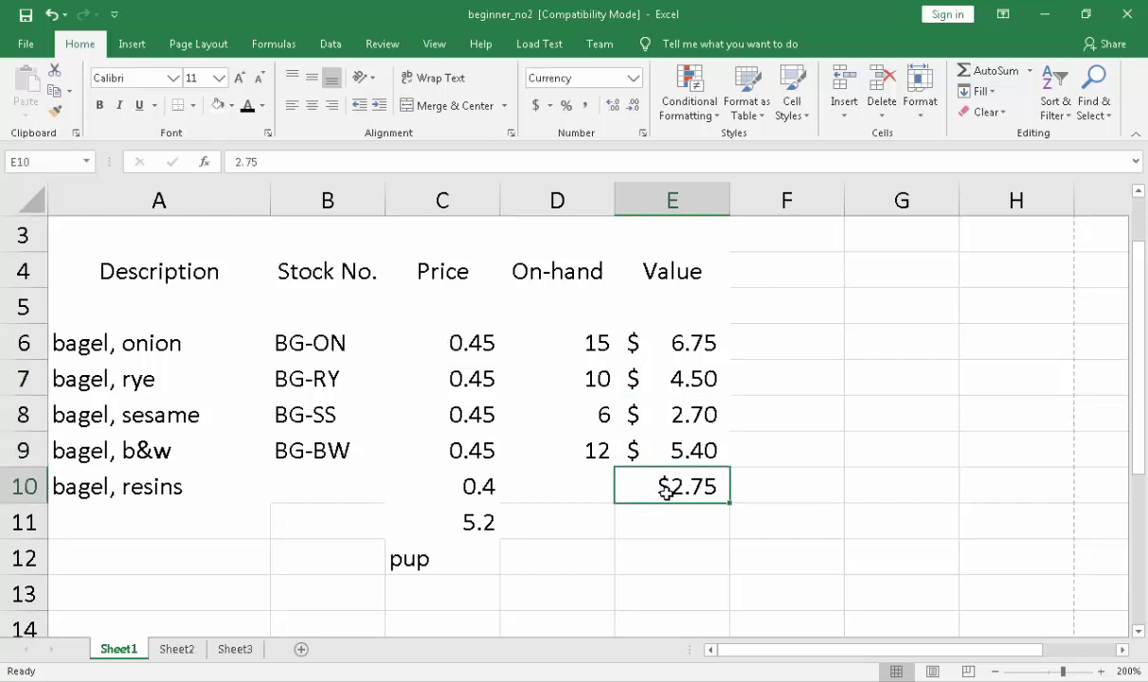
double_click(669, 490)
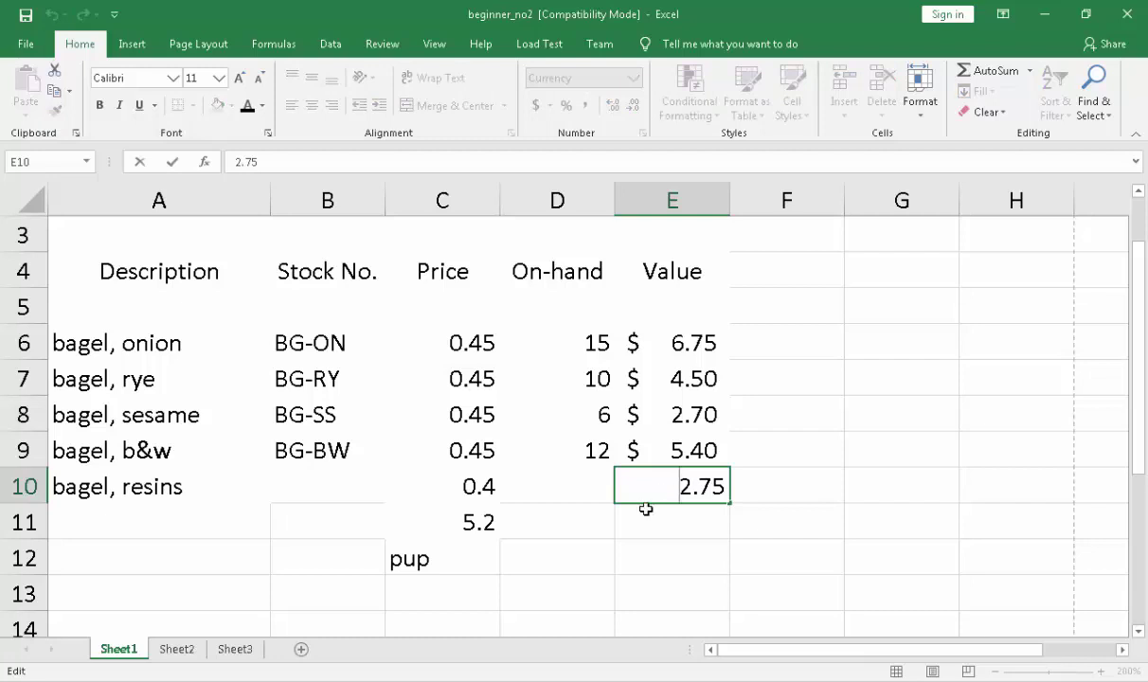
click(651, 549)
double_click(661, 485)
key(Escape)
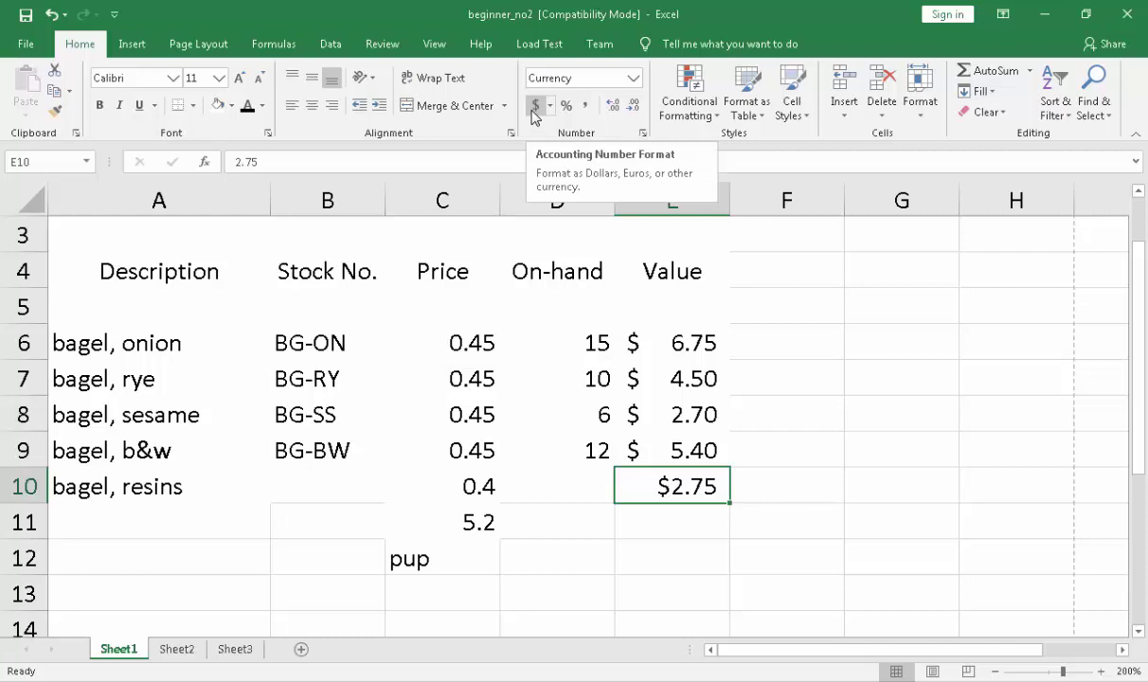
Enter 5.15 in cell E11, correcting the mistyped 5.05.
click(662, 520)
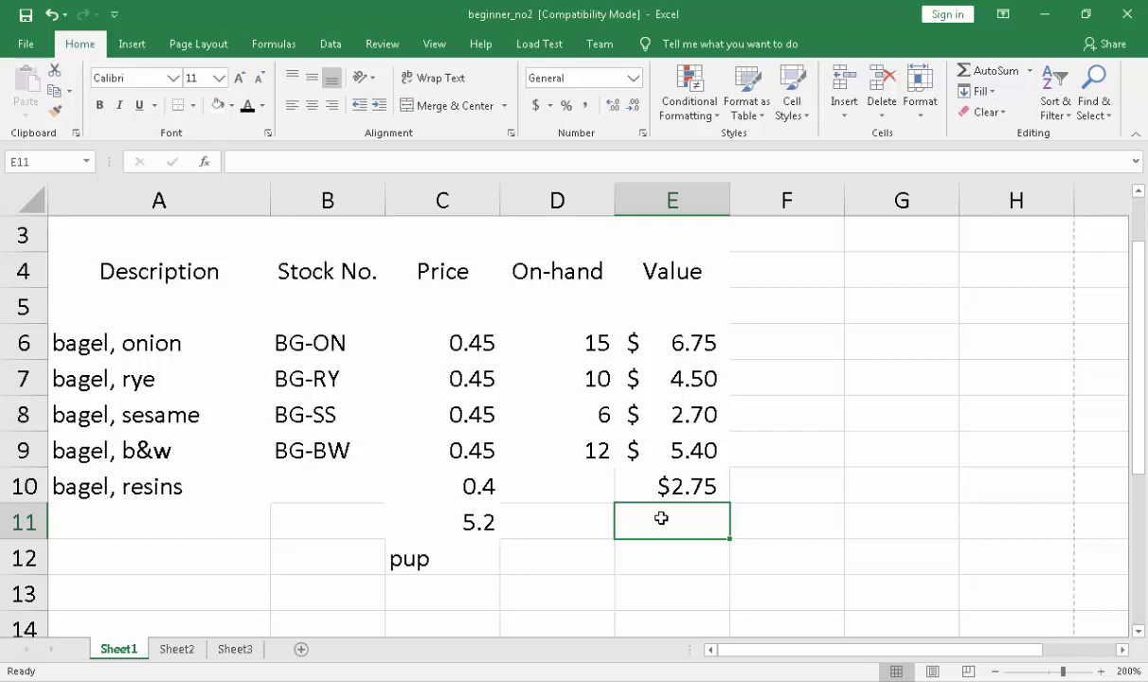
text(5.0)
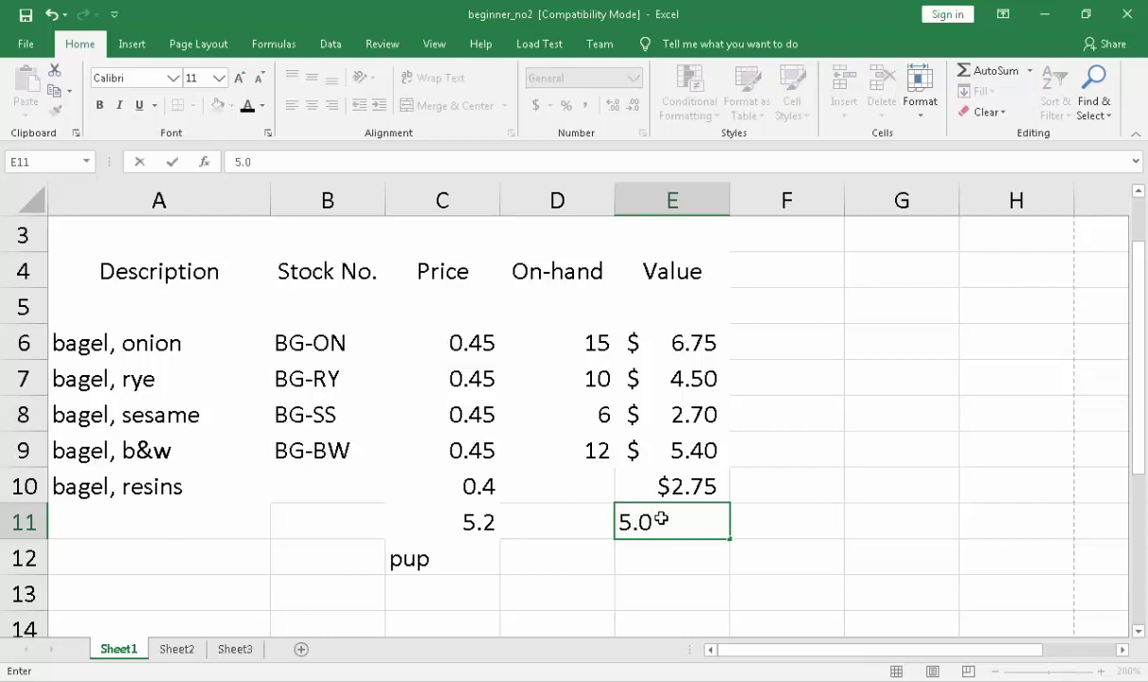
text(5)
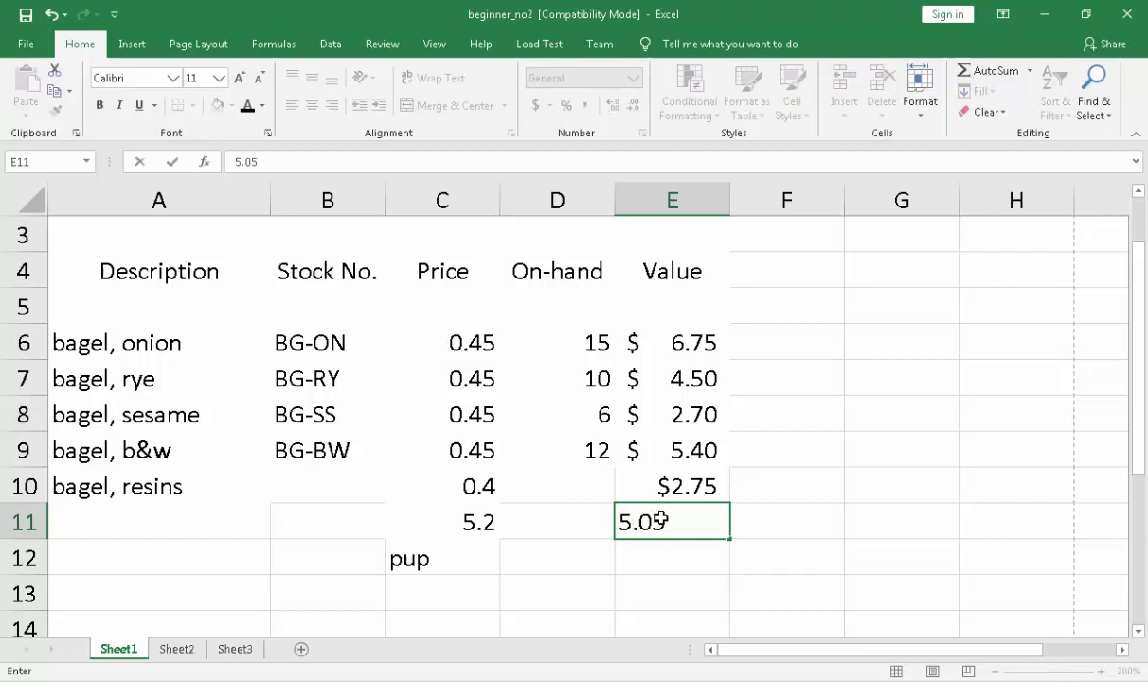
key(BackSpace)
key(BackSpace)
text(15)
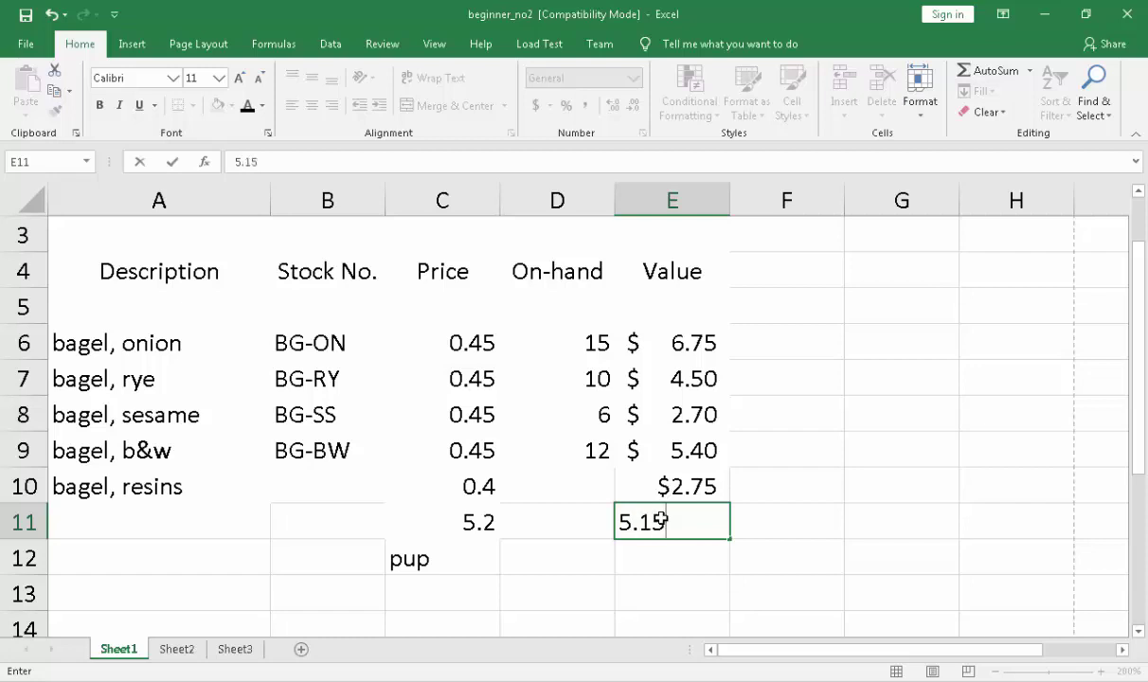
key(Return)
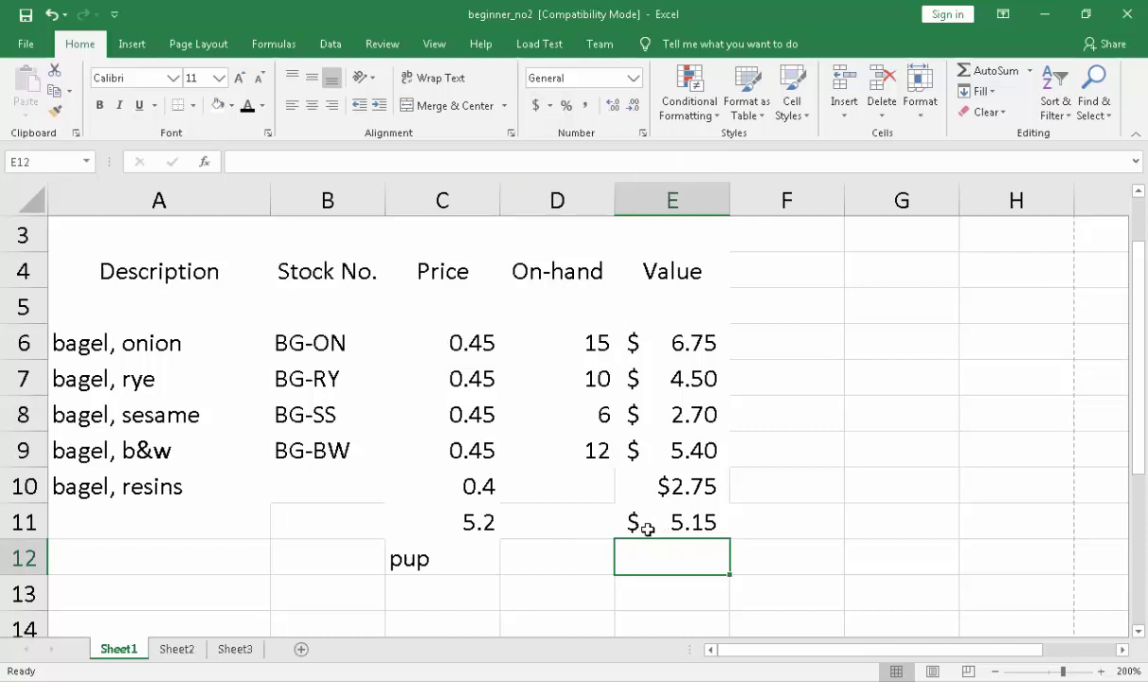
Select rows 5, 3 and 2 across the table, ending on cell A3.
scroll(242, 377, up, 1)
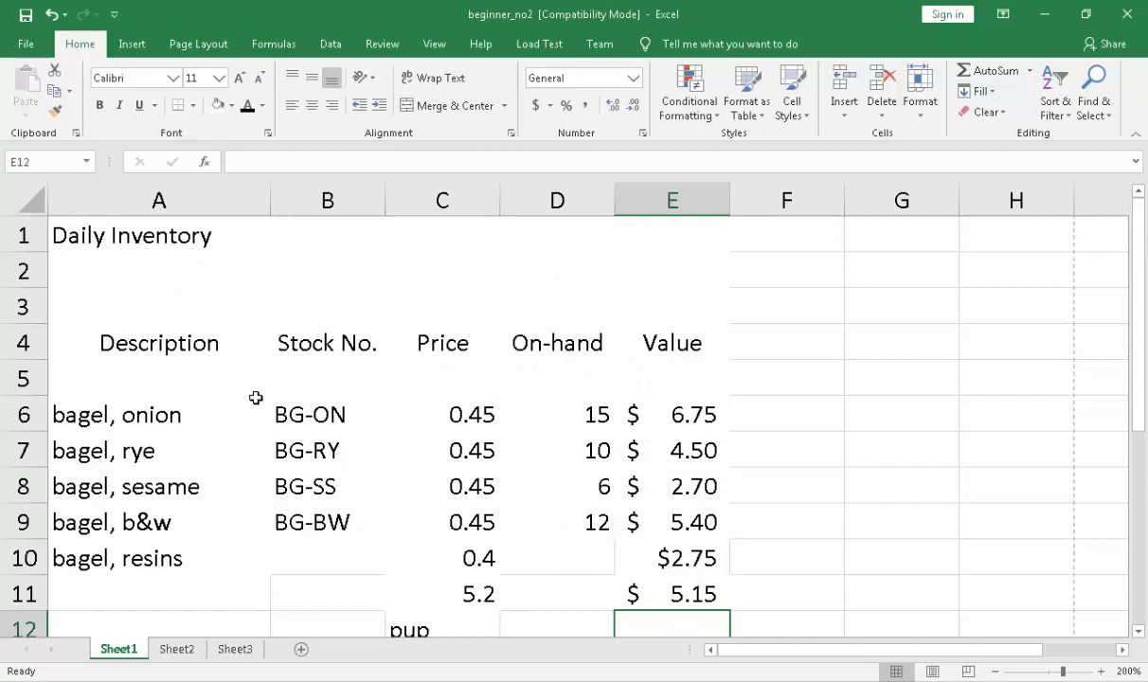
drag(92, 367, 702, 367)
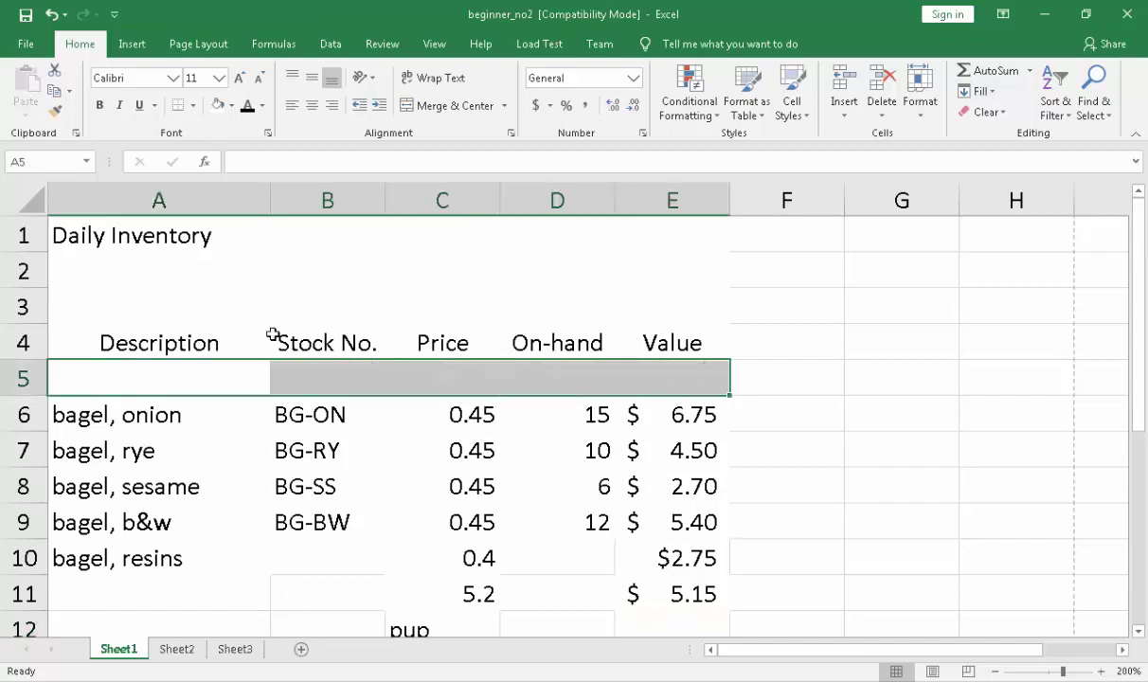
drag(102, 307, 625, 301)
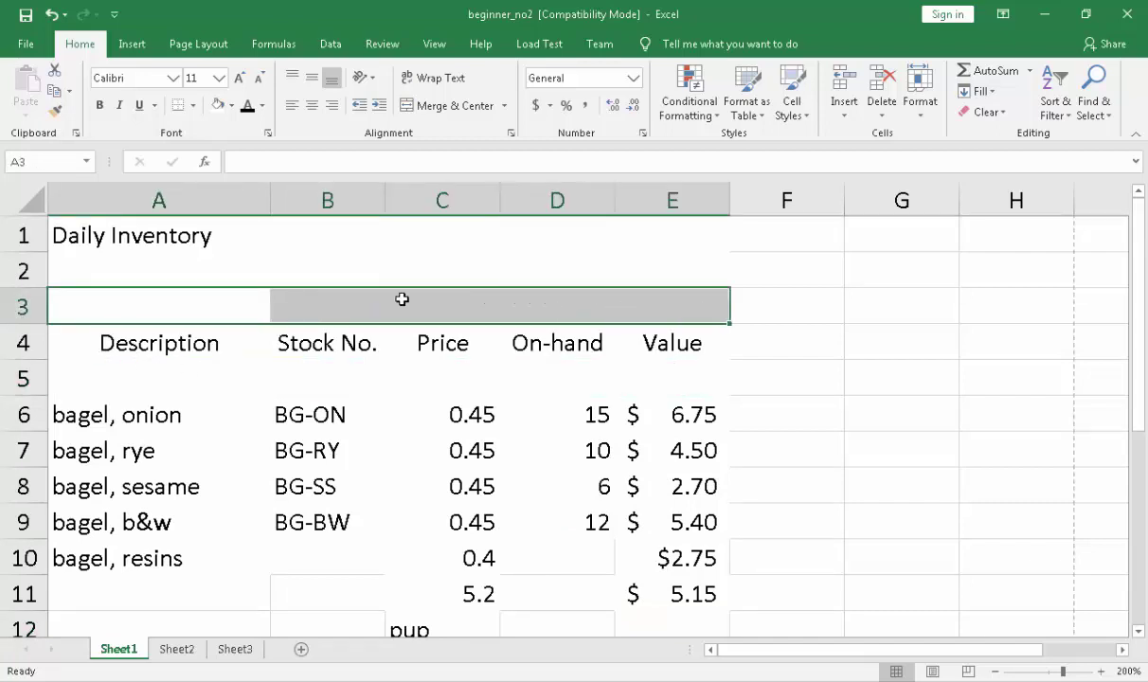
drag(98, 276, 628, 304)
click(94, 314)
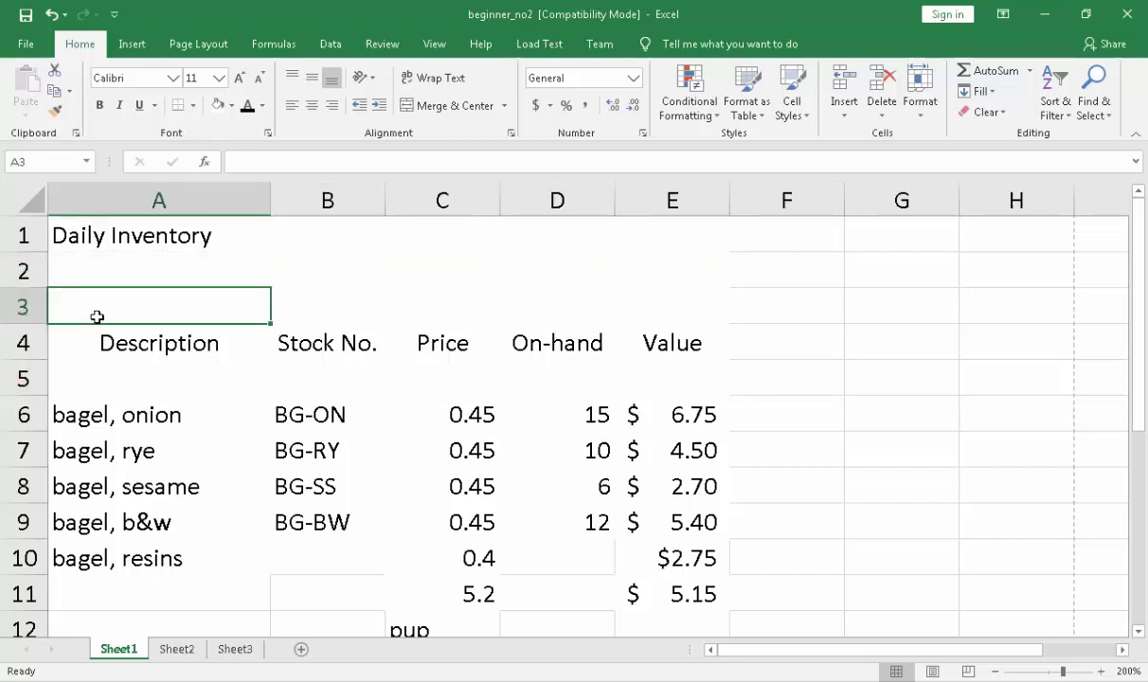
scroll(208, 431, down, 2)
Enter 'bagel, resins' in A12, leaving A10 and A11 empty as spacer rows.
click(123, 349)
click(123, 379)
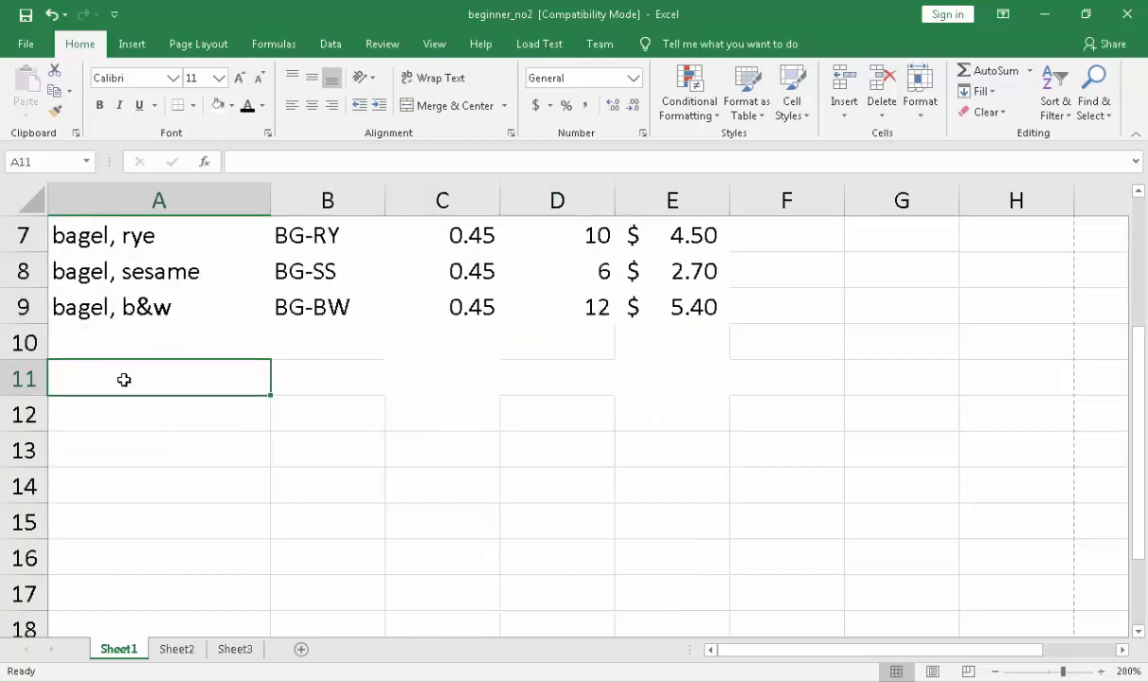
click(128, 421)
click(127, 327)
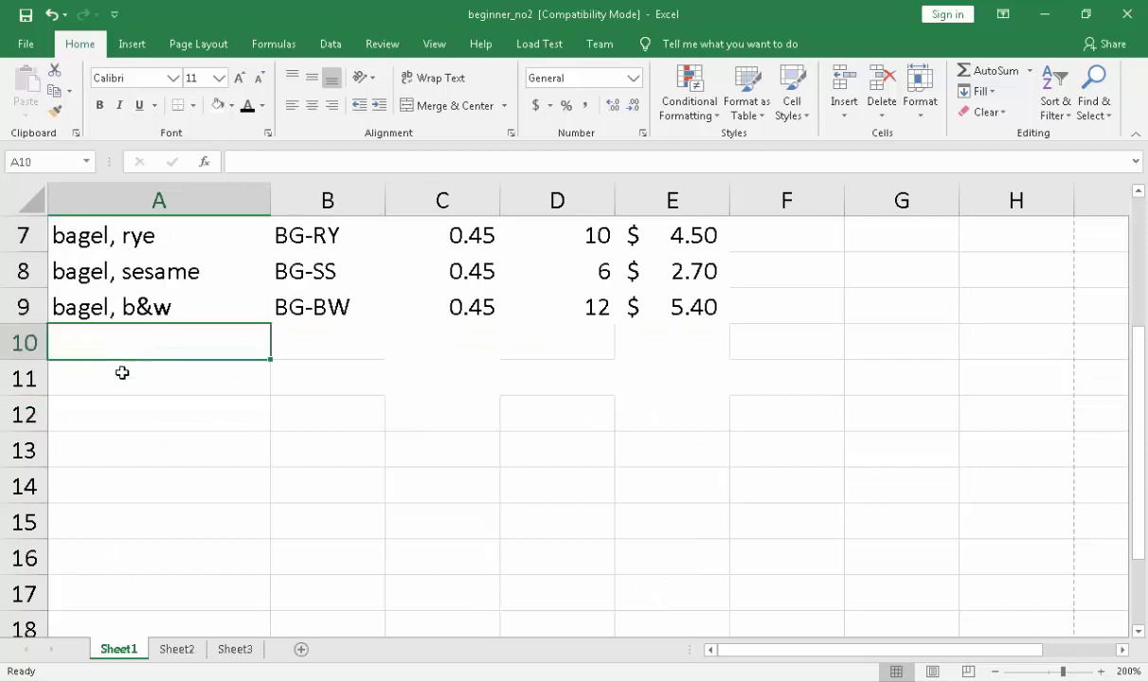
click(118, 367)
click(128, 408)
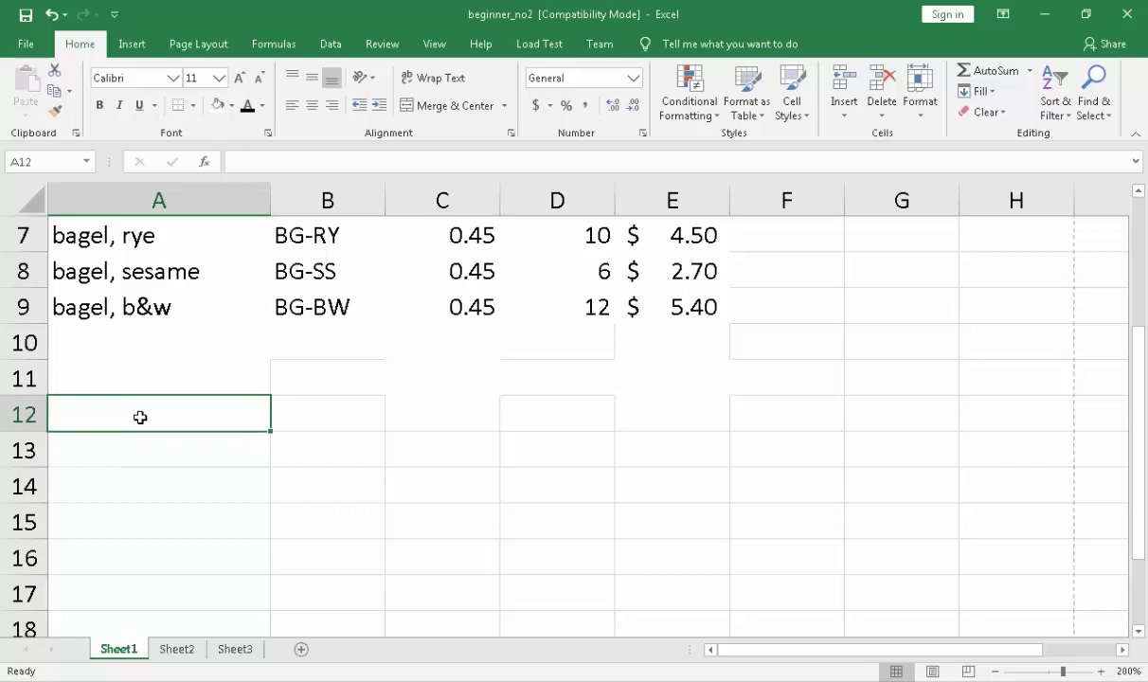
text(bagel)
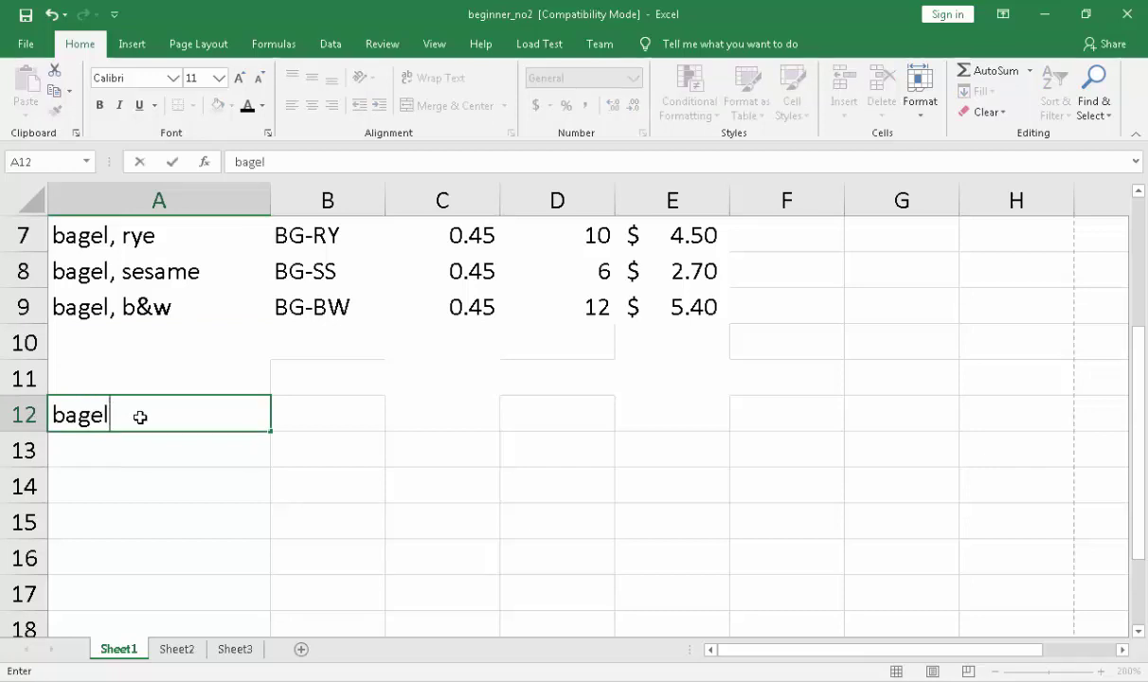
text(, )
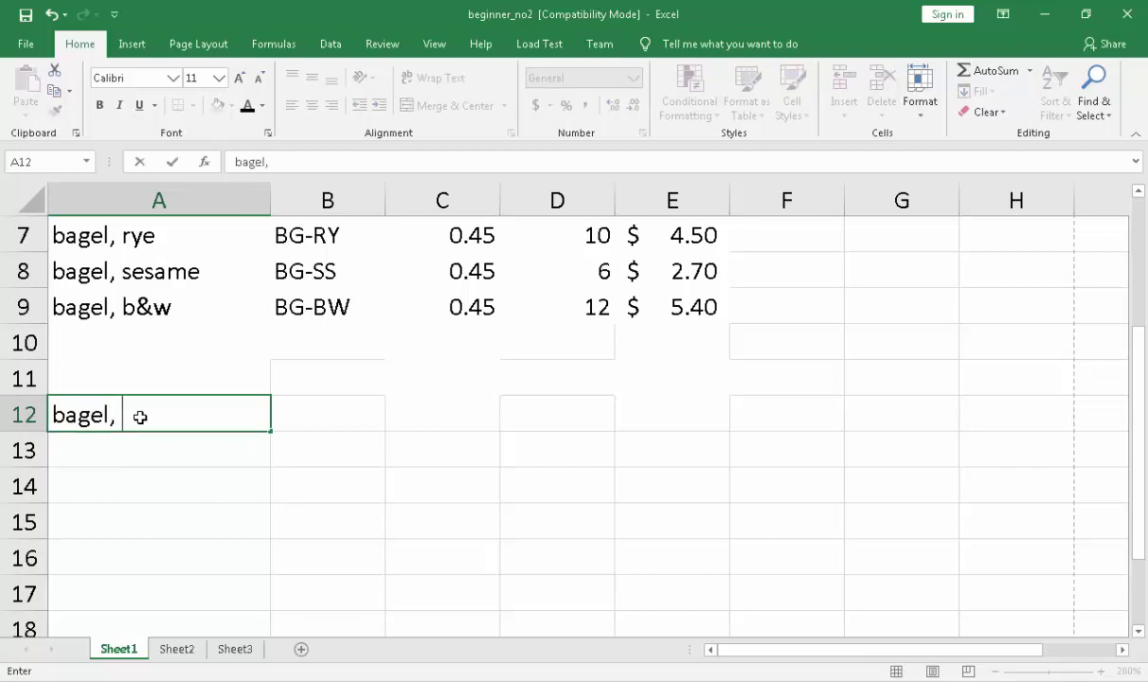
text(resins)
key(Return)
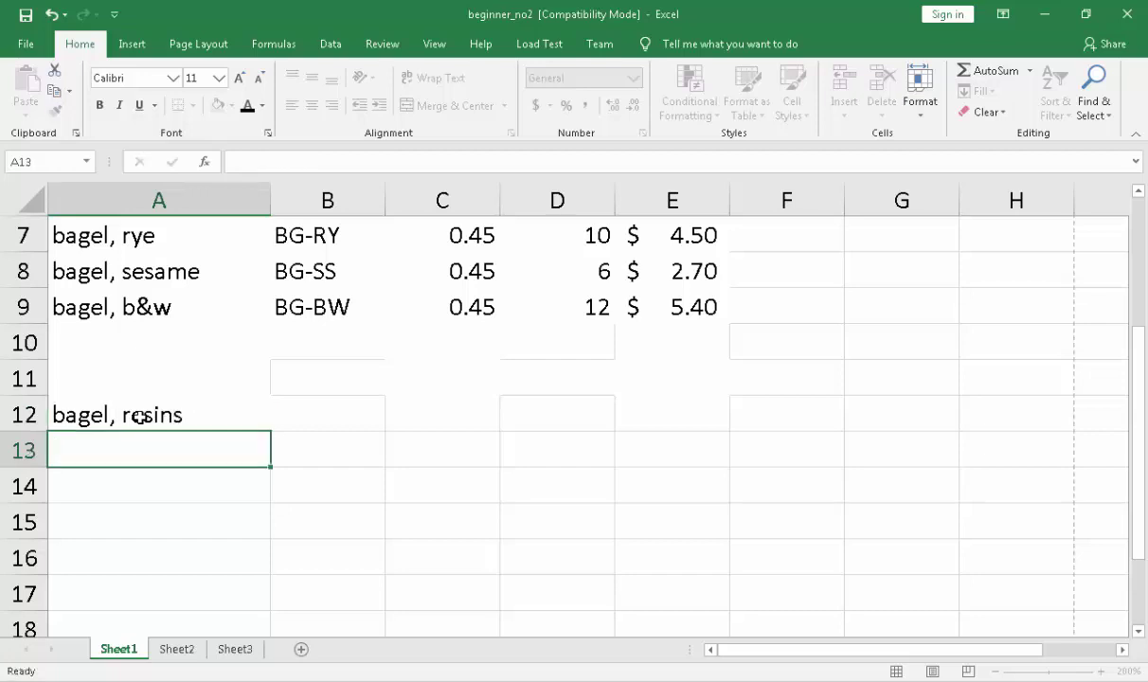
drag(122, 333, 136, 370)
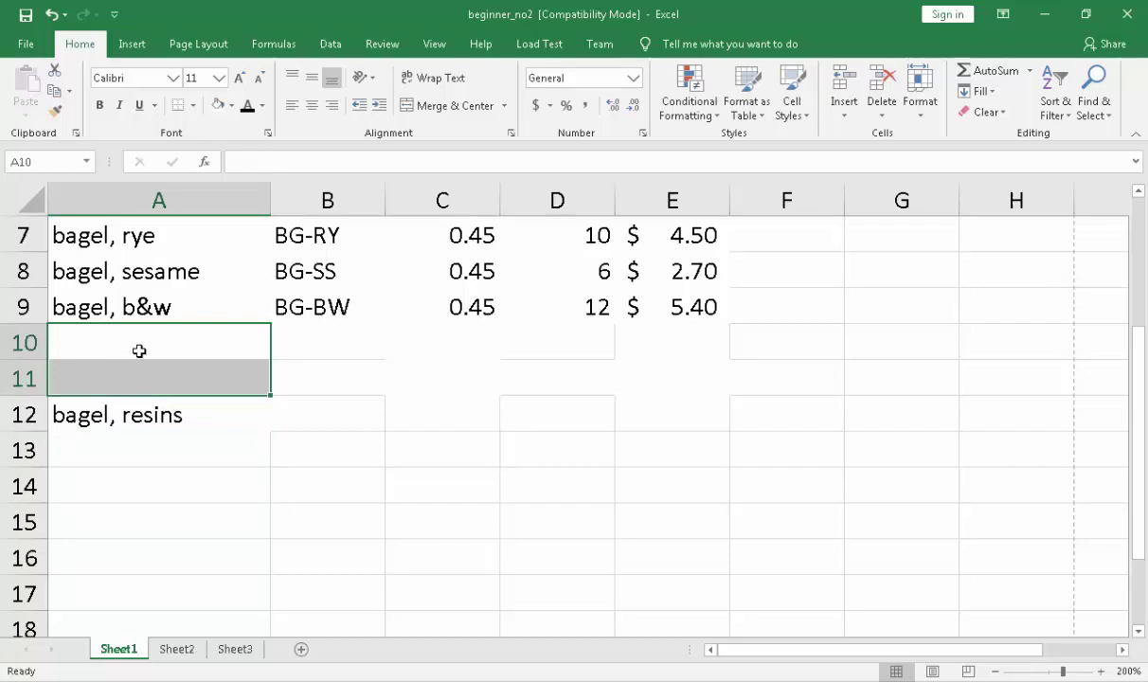
click(313, 360)
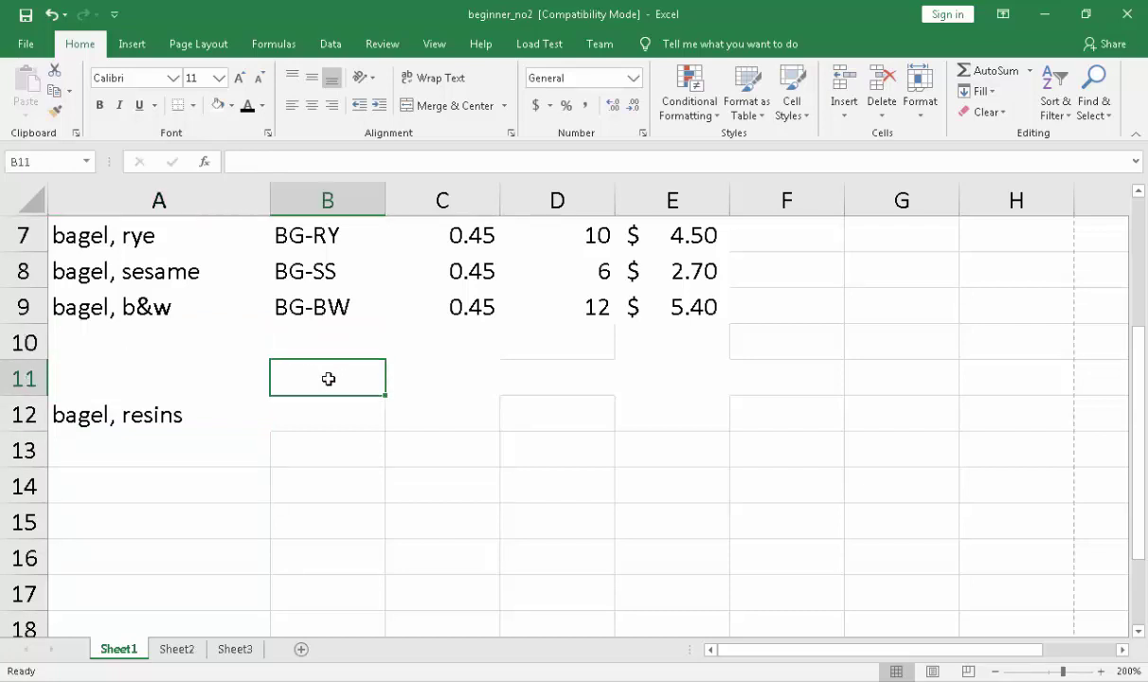
scroll(672, 414, up, 2)
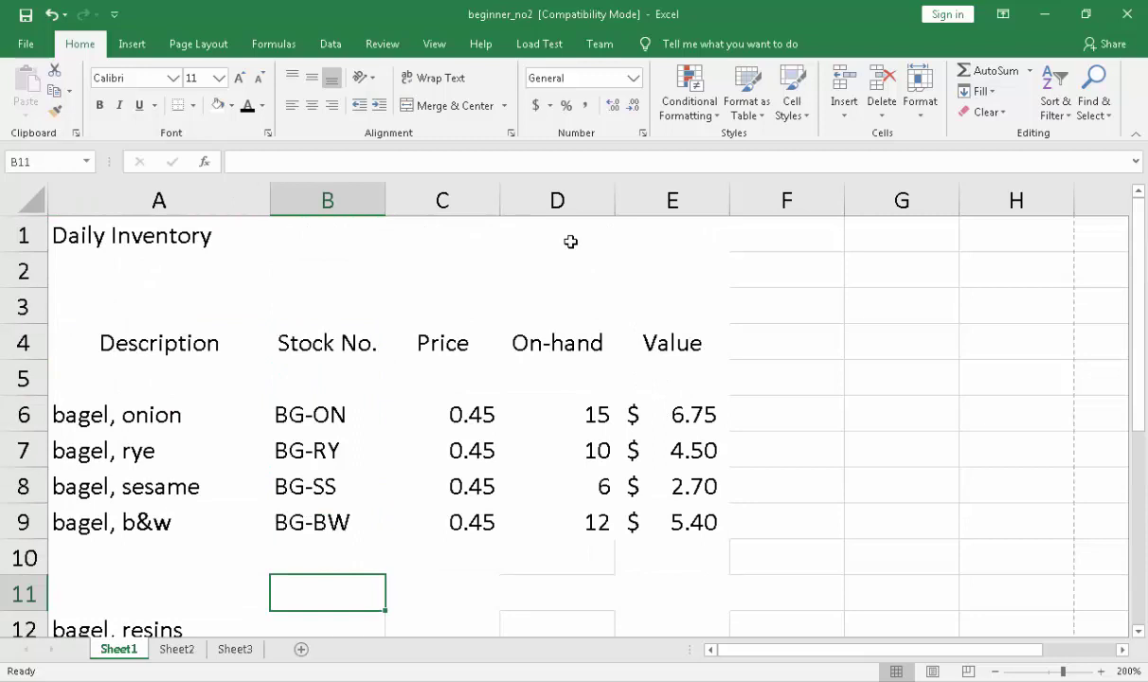
Enter 'sum' in cell G4 as a centred header beside the Value heading.
click(870, 358)
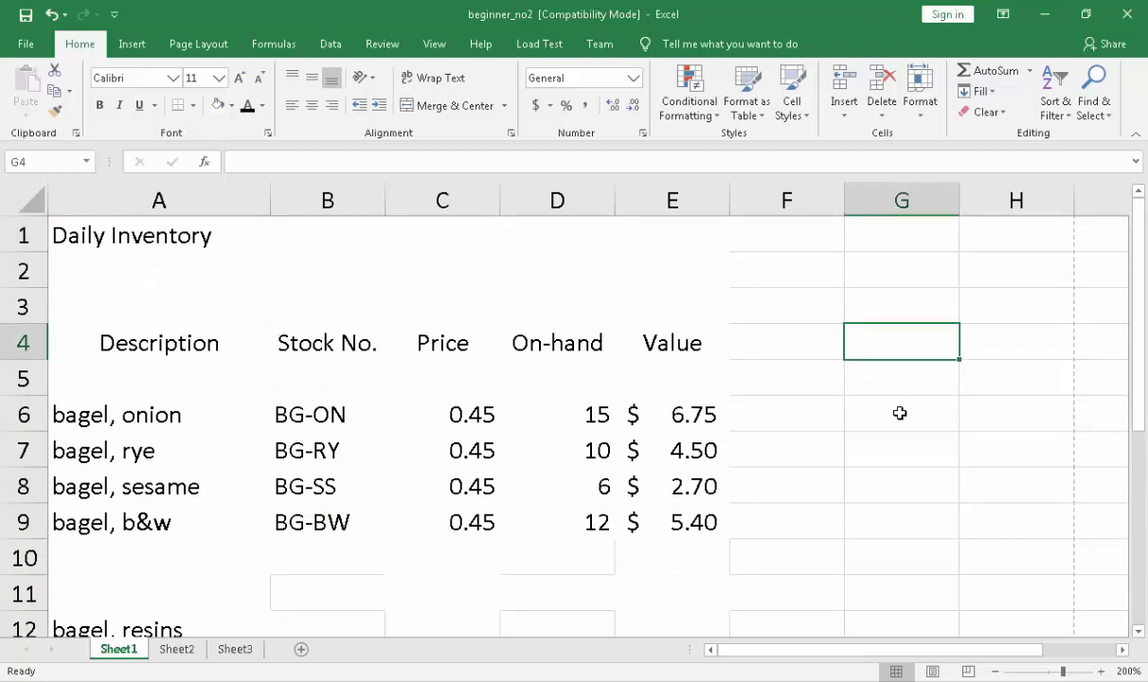
text(sum)
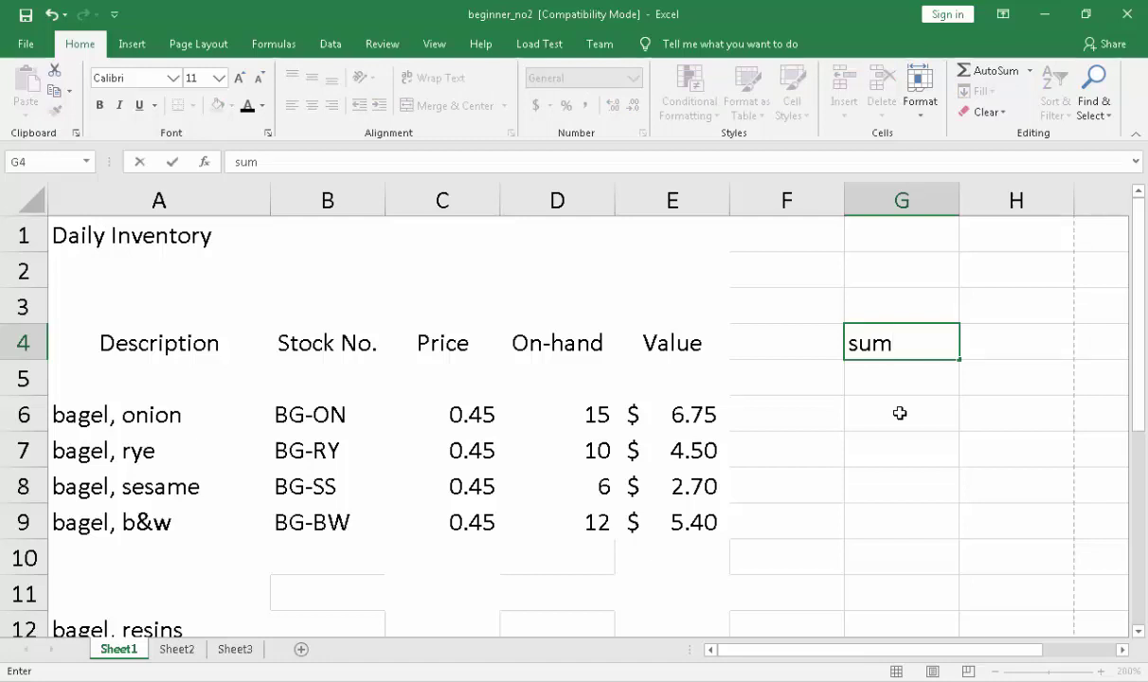
key(Return)
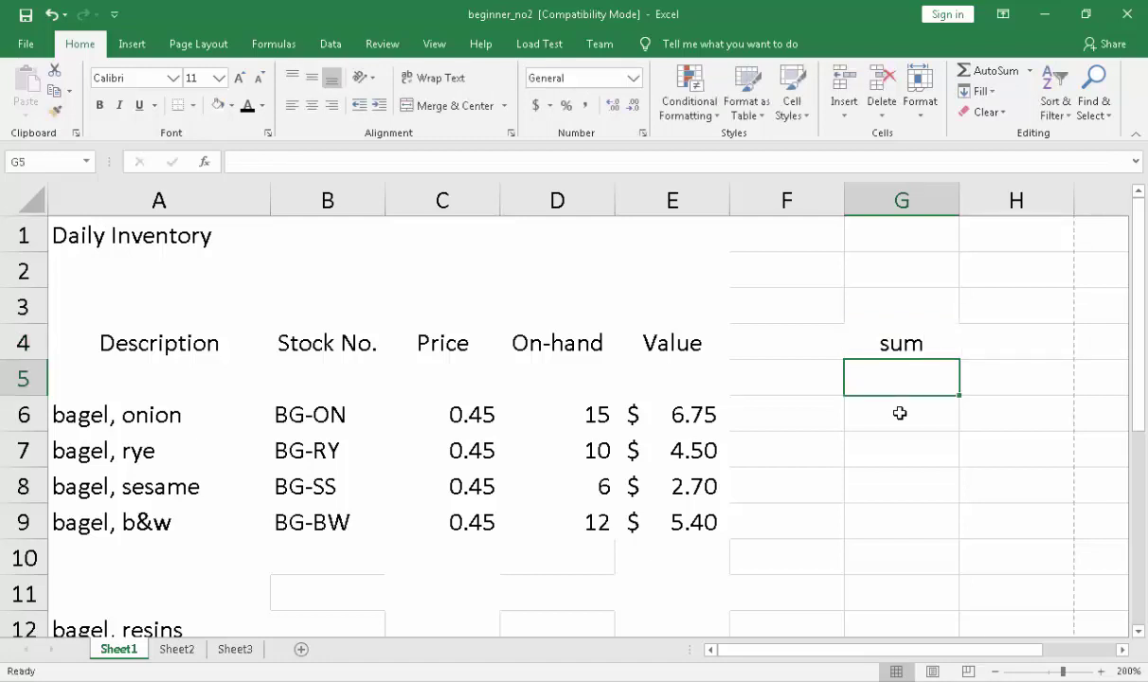
click(790, 201)
click(871, 332)
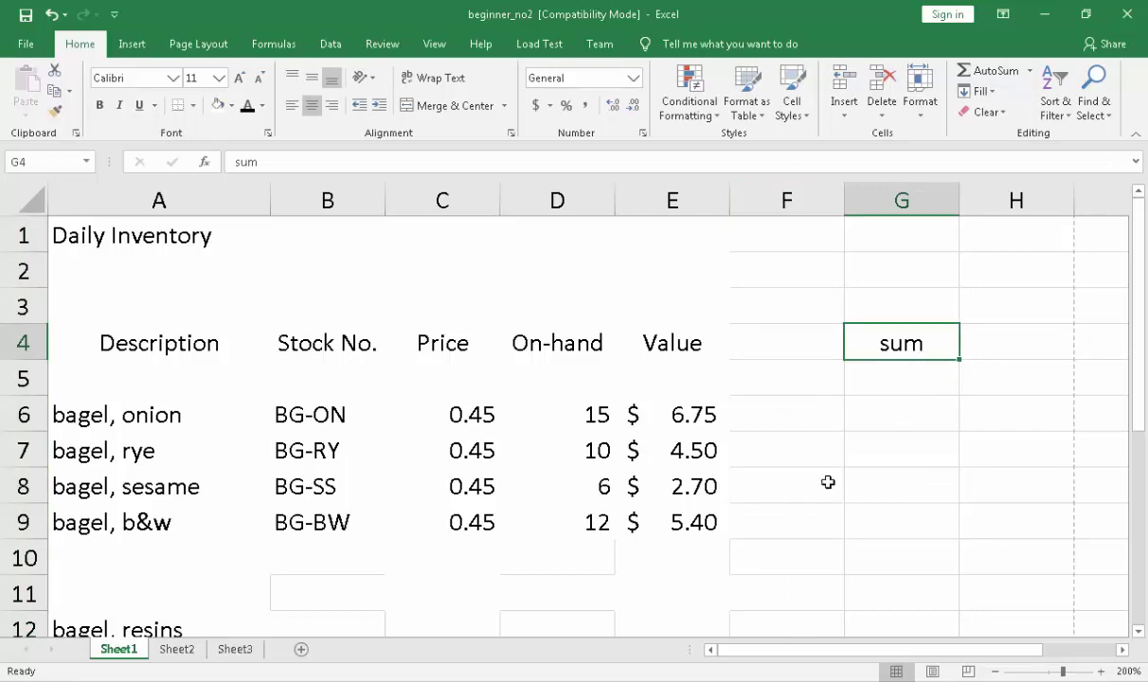
click(784, 424)
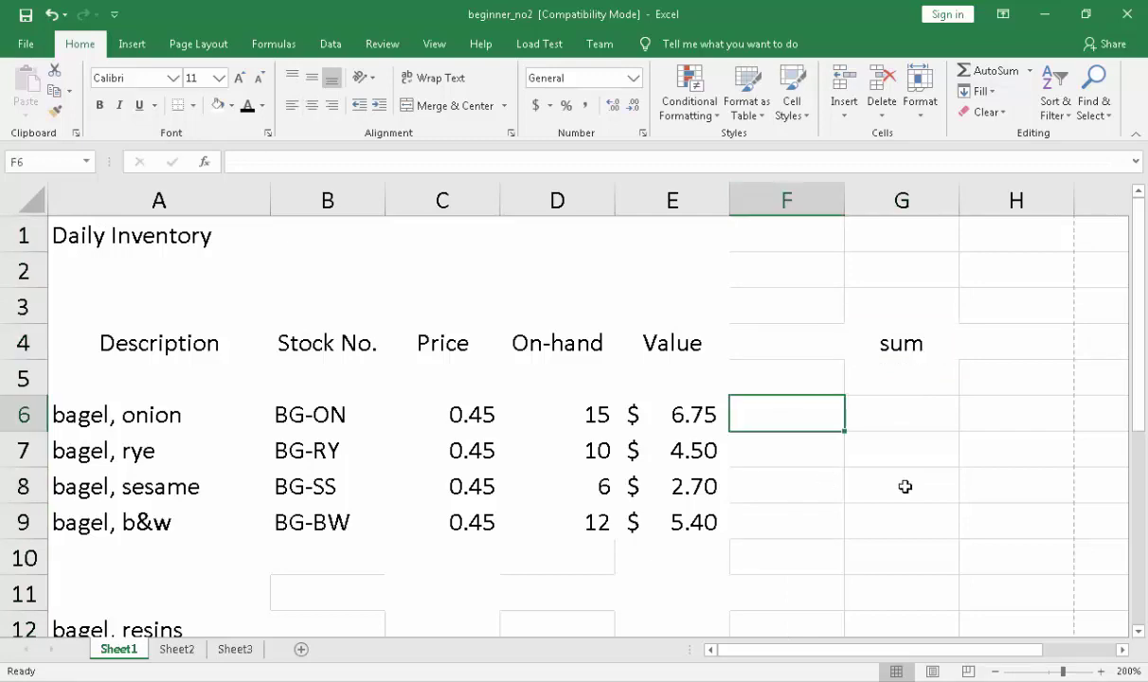